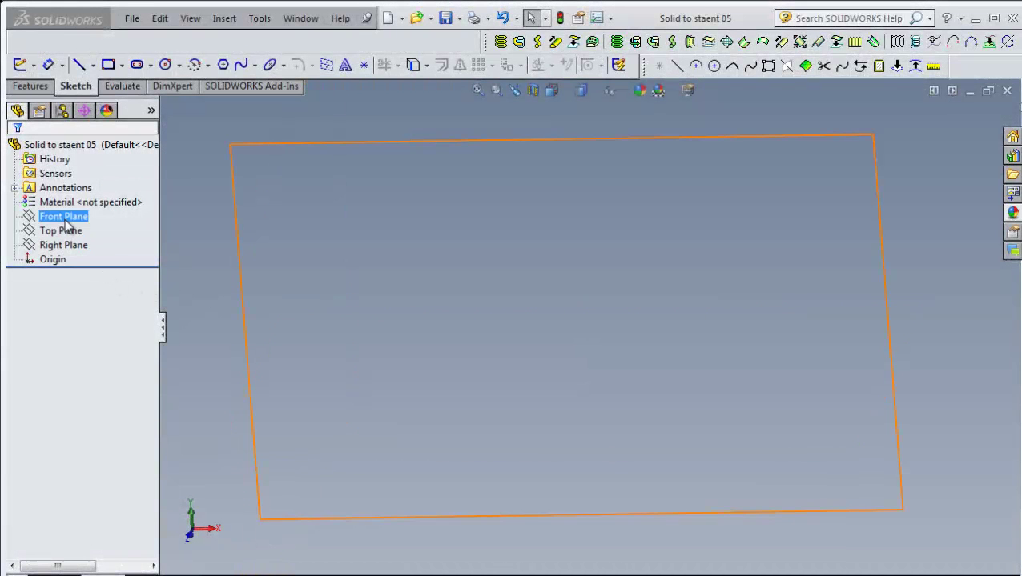
Step: Start a sketch on the Front Plane and draw a corner rectangle from the origin
{"action": "right_click", "coordinate": [60, 217]}
{"action": "left_click", "coordinate": [76, 198]}
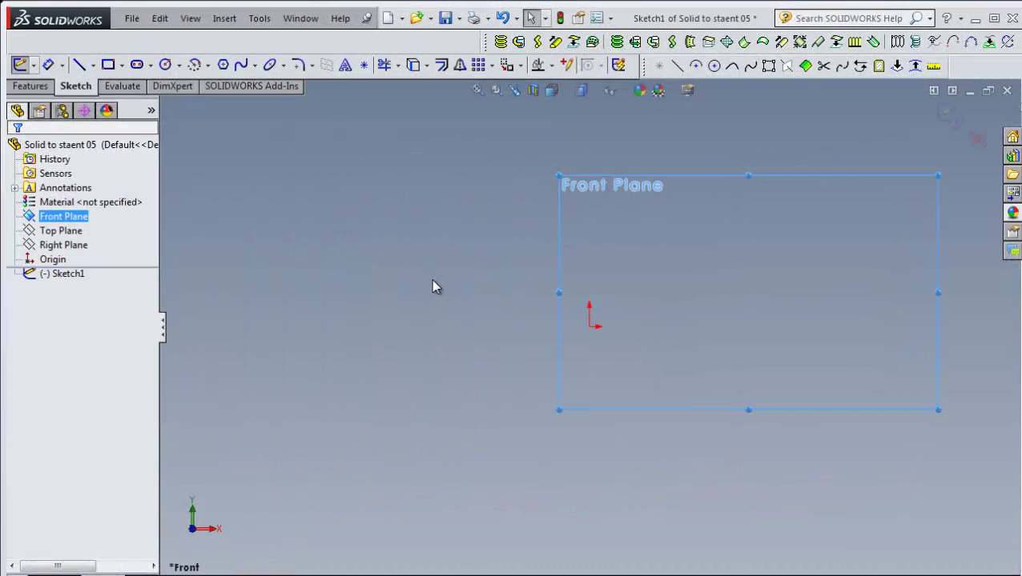
{"action": "right_click", "coordinate": [433, 282]}
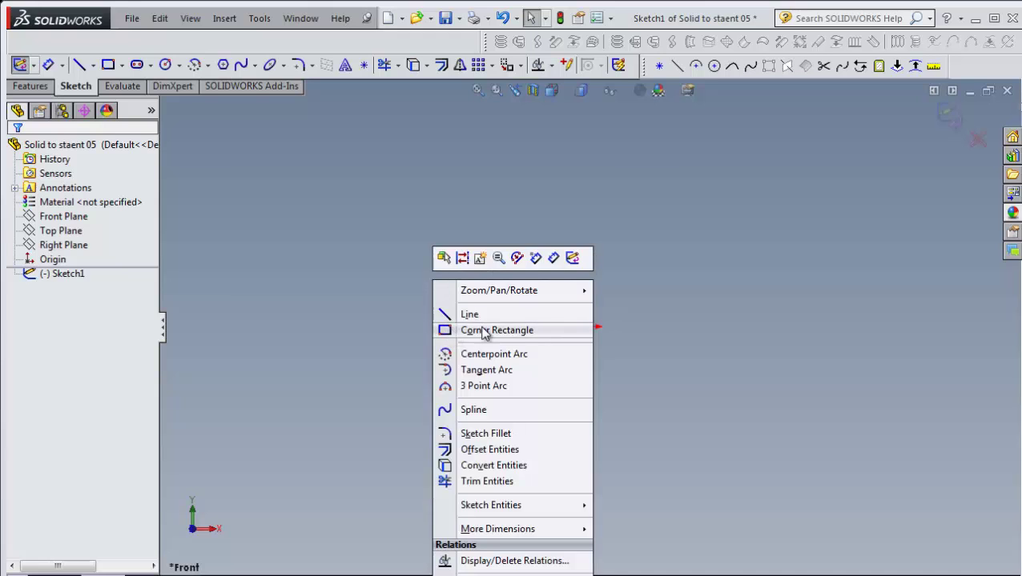
{"action": "left_click", "coordinate": [454, 332]}
{"action": "left_click", "coordinate": [588, 326]}
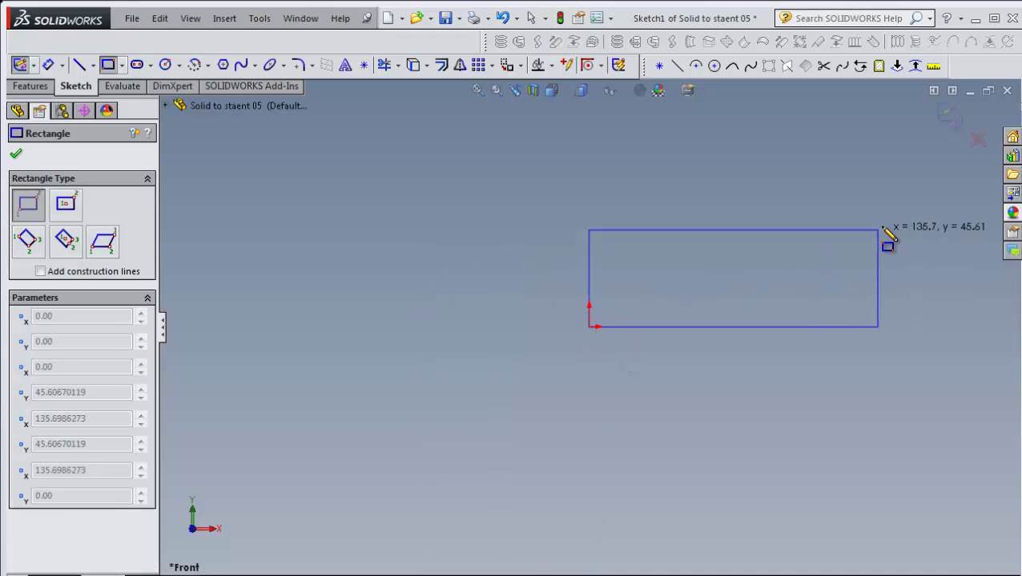
{"action": "left_click", "coordinate": [891, 216]}
Step: Dimension the rectangle 150 wide and 15*pi (47.12) tall
{"action": "right_click", "coordinate": [784, 206]}
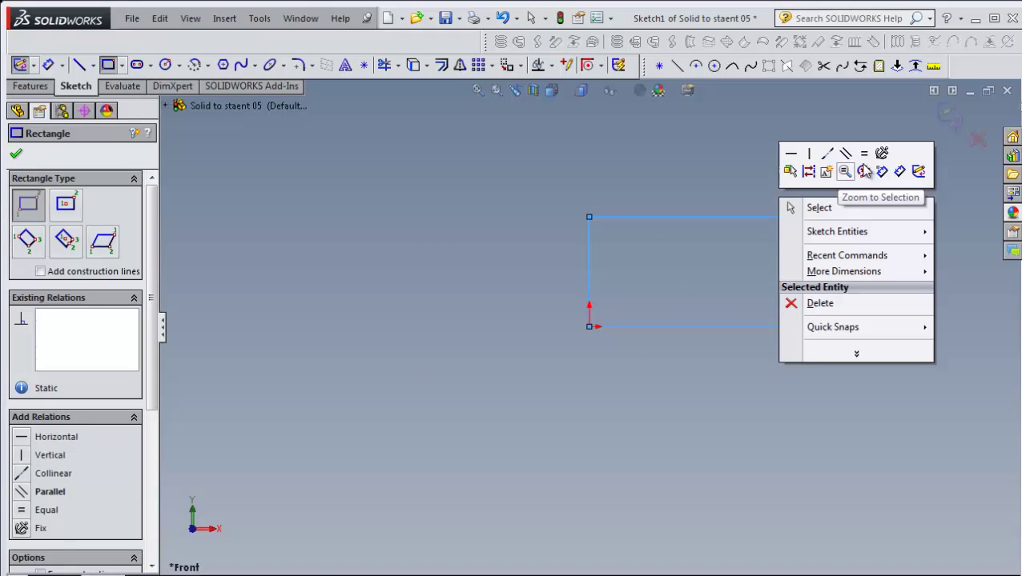
{"action": "left_click", "coordinate": [902, 171]}
{"action": "left_click", "coordinate": [742, 329]}
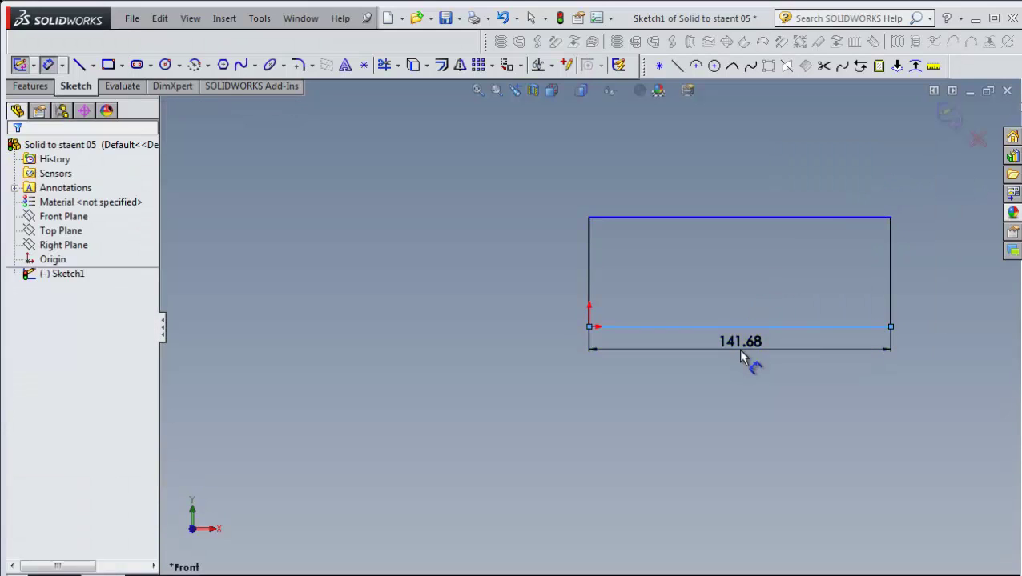
{"action": "left_click", "coordinate": [741, 354]}
{"action": "type", "text": "150"}
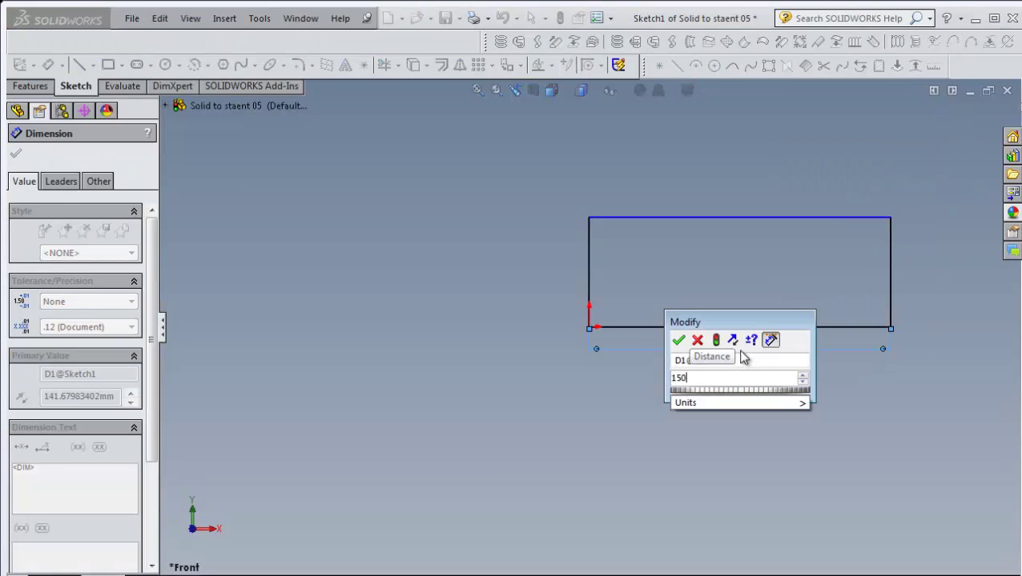
{"action": "key", "text": "Return"}
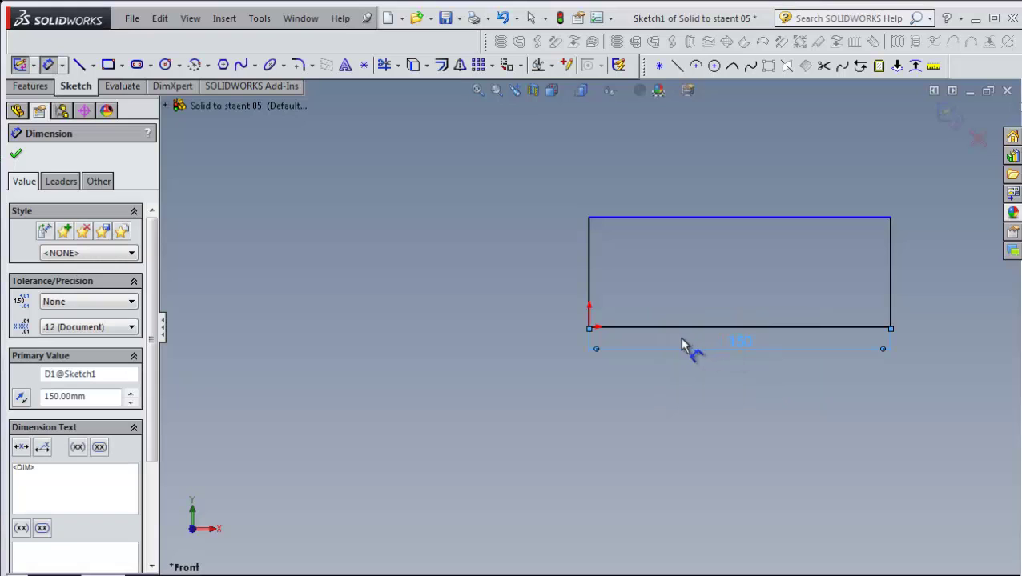
{"action": "left_click", "coordinate": [590, 285]}
{"action": "left_click", "coordinate": [546, 282]}
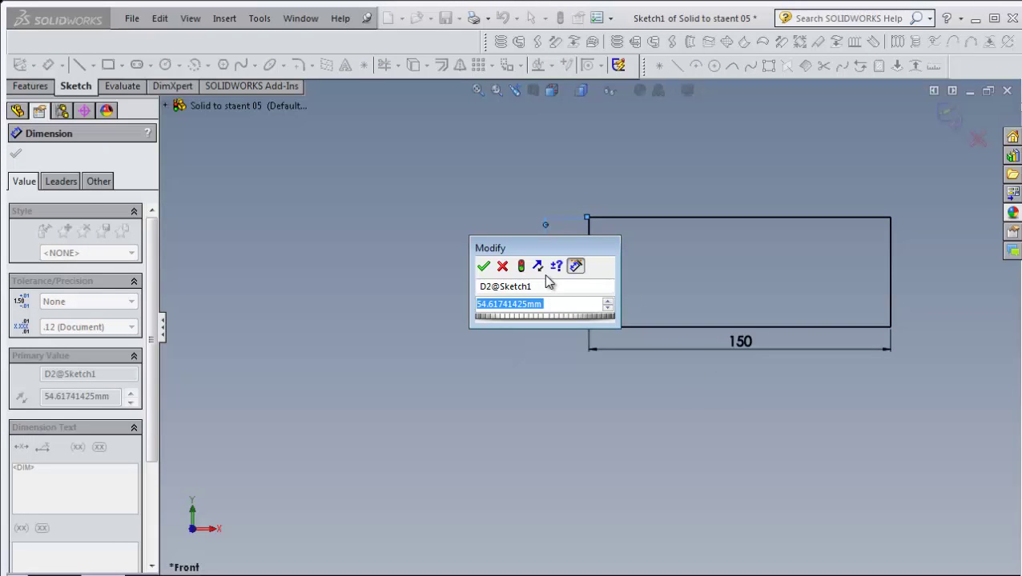
{"action": "type", "text": "15*"}
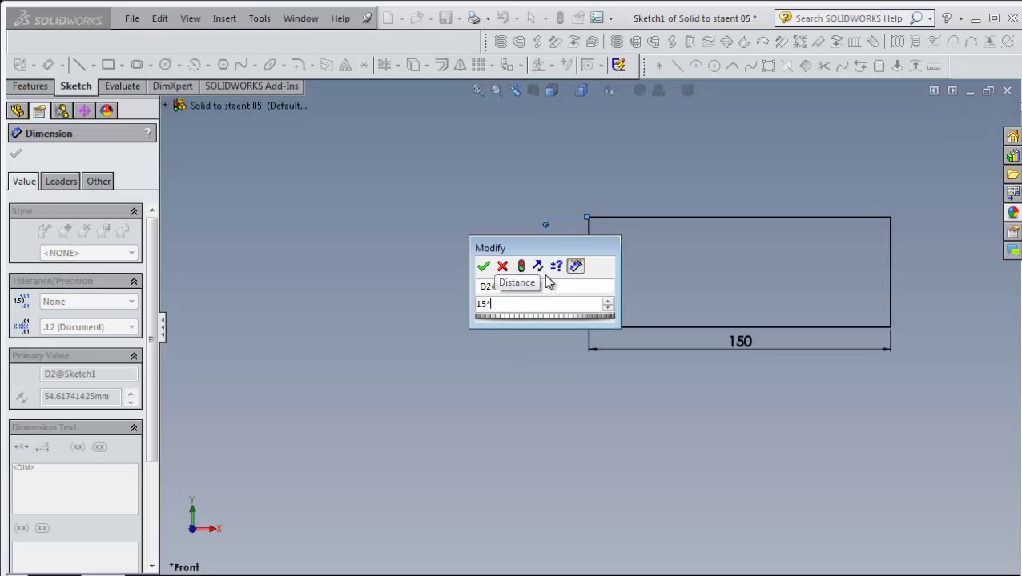
{"action": "type", "text": "pi"}
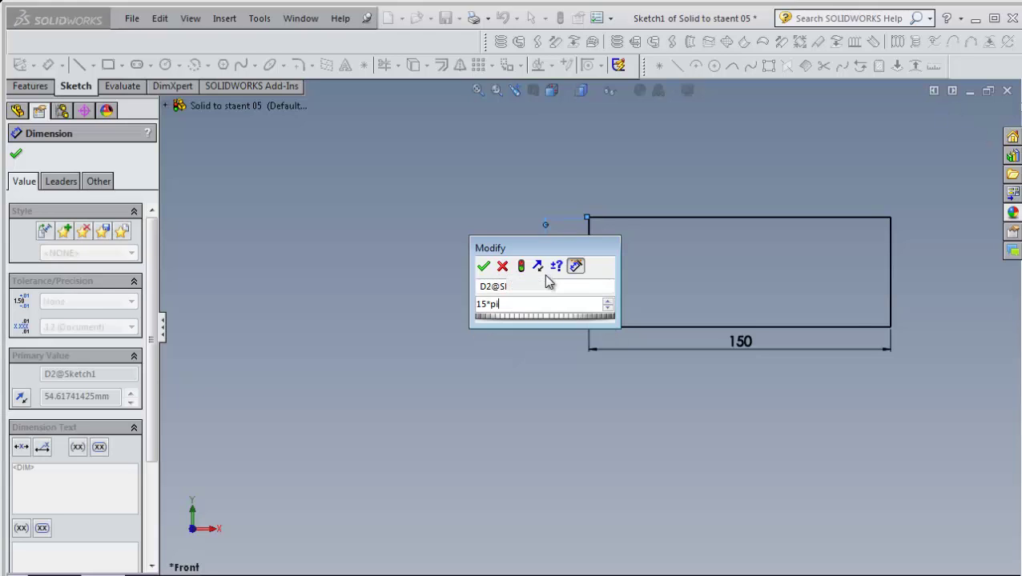
{"action": "key", "text": "Return"}
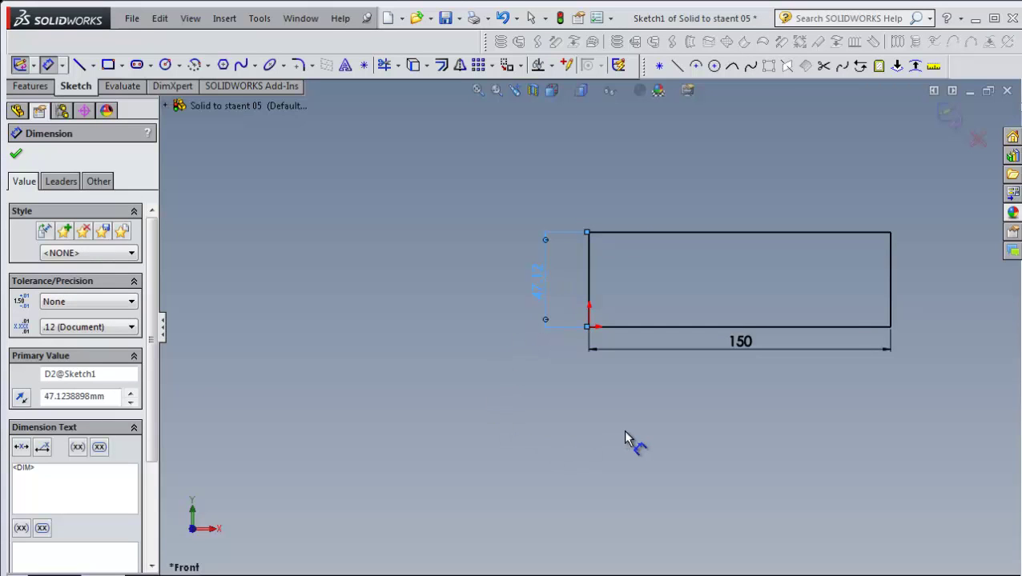
{"action": "right_click", "coordinate": [807, 490]}
Step: Exit the sketch and cylinder-wrap Sketch1 around the X axis into a surface
{"action": "left_click", "coordinate": [836, 488]}
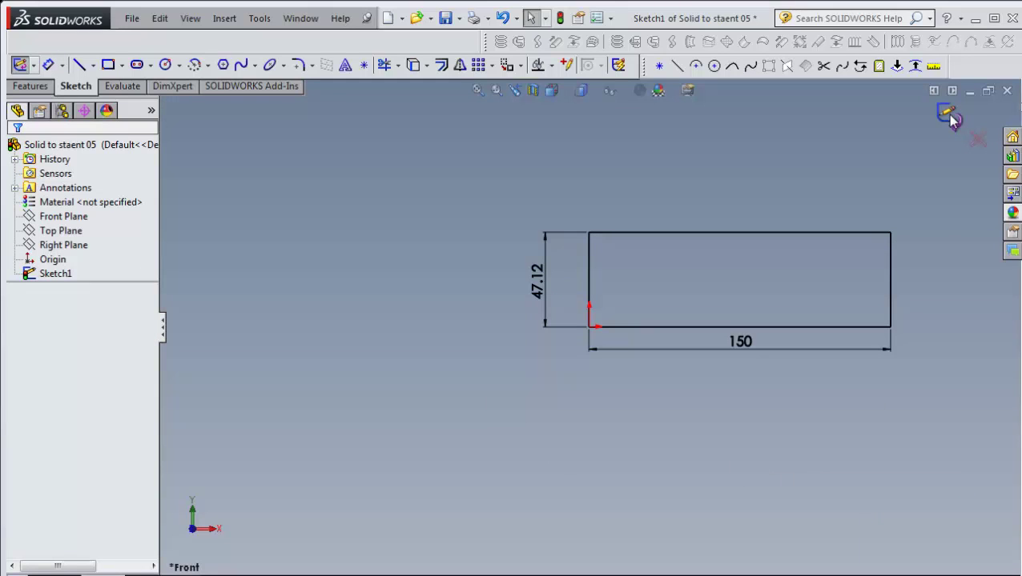
{"action": "left_click", "coordinate": [950, 116]}
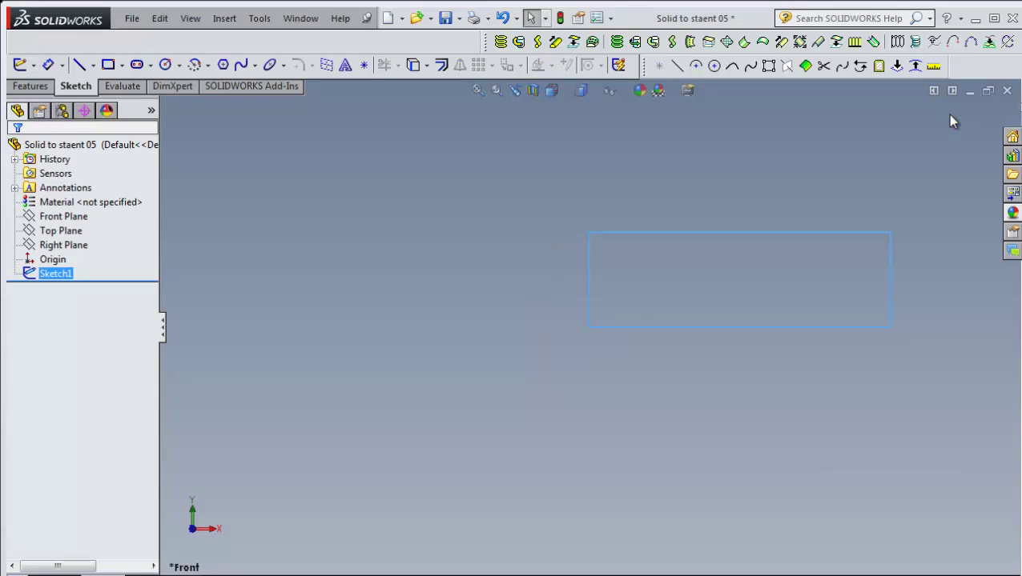
{"action": "left_click", "coordinate": [634, 42]}
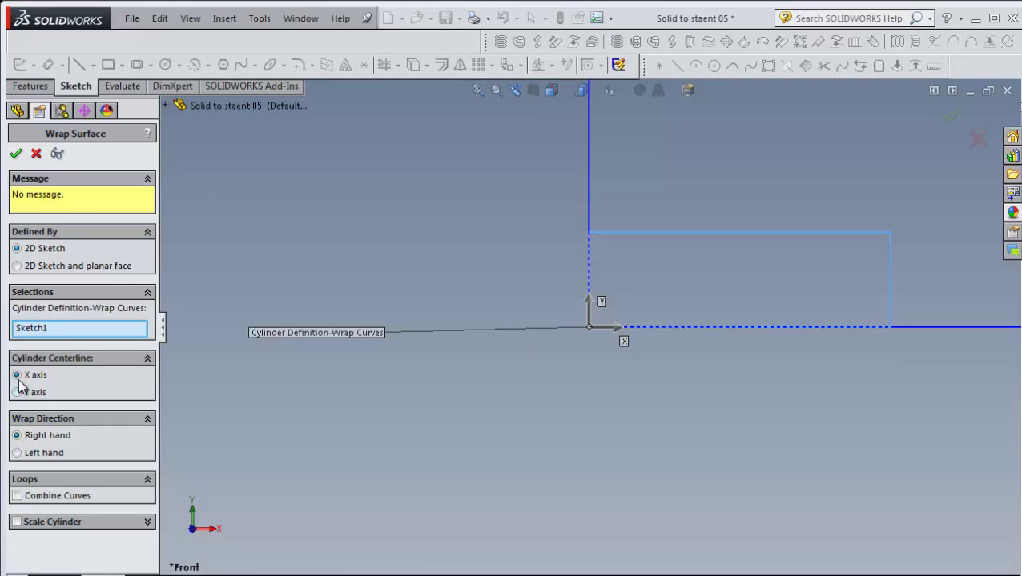
{"action": "left_click", "coordinate": [16, 155]}
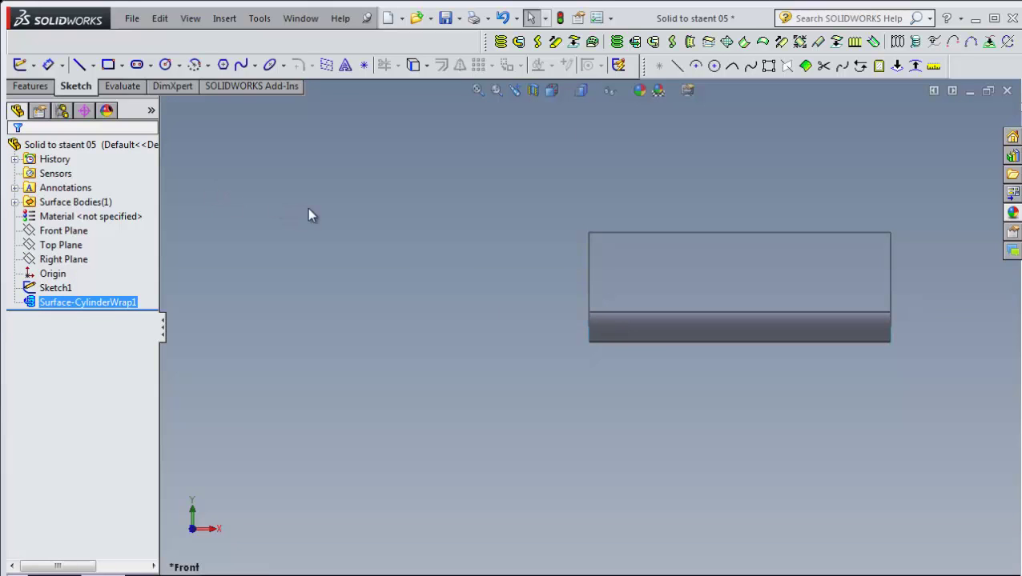
{"action": "left_click", "coordinate": [310, 215]}
{"action": "mouse_move", "coordinate": [433, 296]}
{"action": "middle_mouse_down"}
{"action": "mouse_move", "coordinate": [775, 290]}
{"action": "mouse_move", "coordinate": [681, 240]}
{"action": "middle_mouse_up"}
{"action": "left_click", "coordinate": [617, 209]}
Step: Reopen Sketch1 in Front view and draw three small trial rectangles inside the outline
{"action": "right_click", "coordinate": [615, 206]}
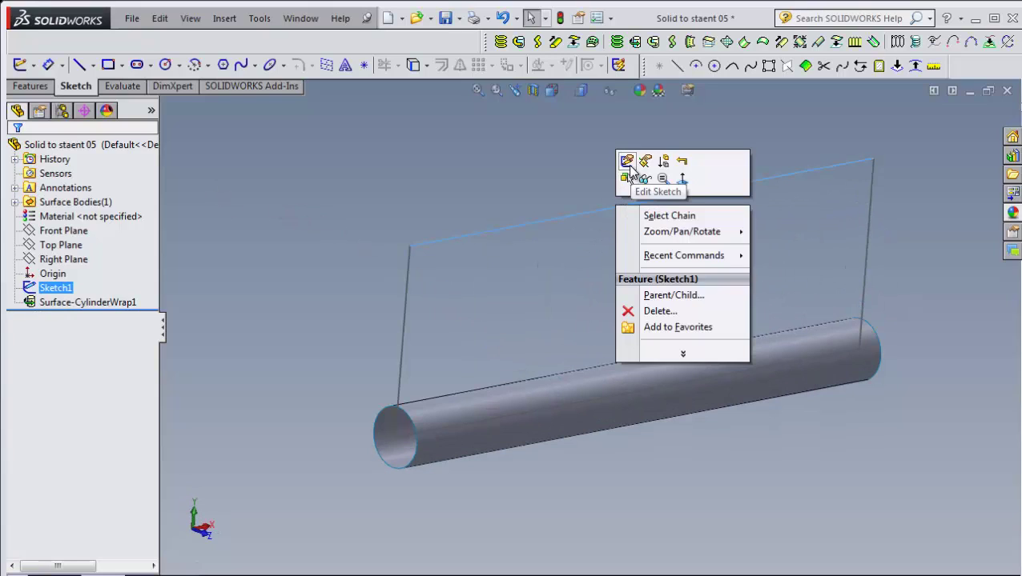
{"action": "left_click", "coordinate": [622, 160]}
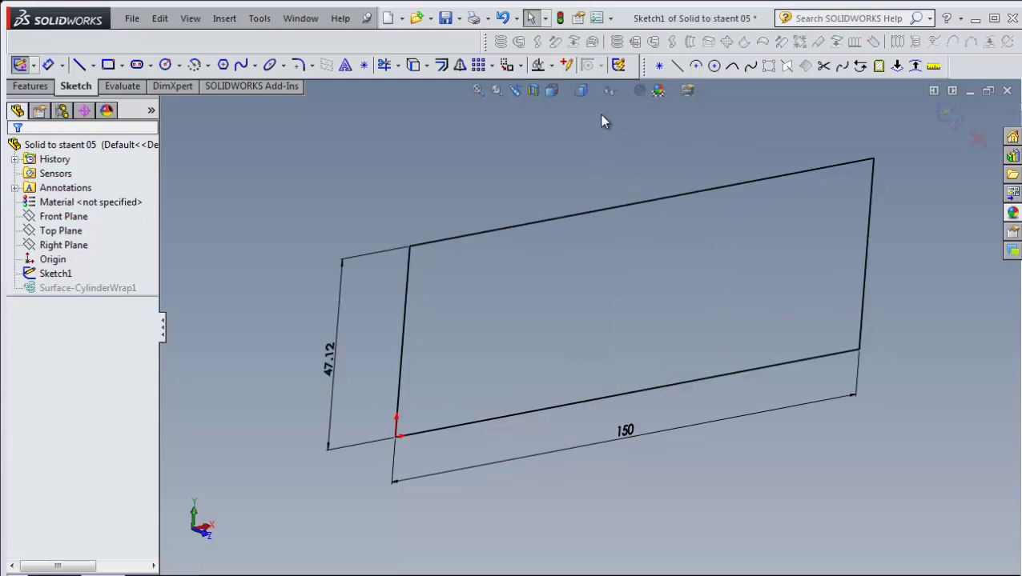
{"action": "left_click", "coordinate": [549, 93]}
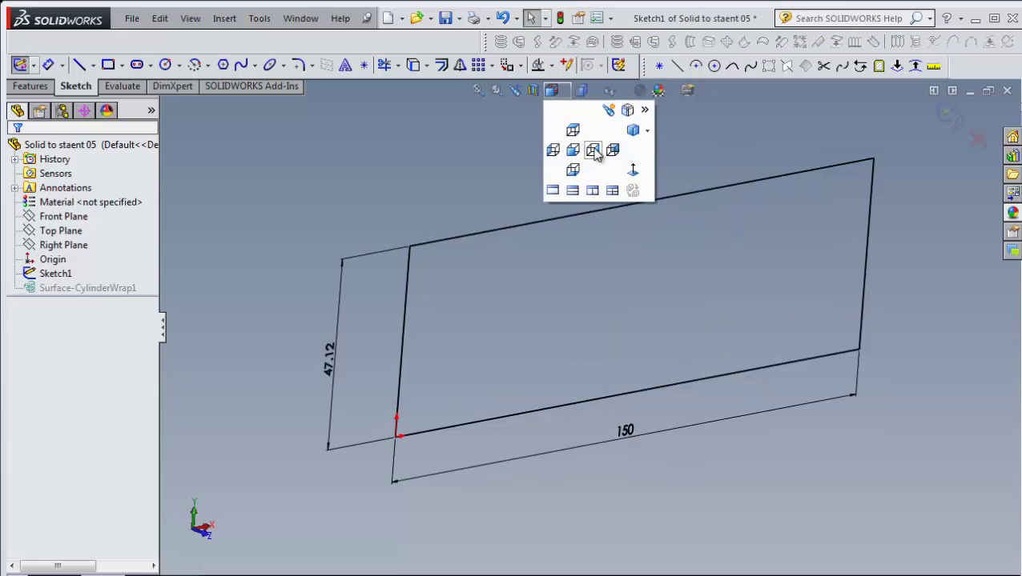
{"action": "left_click", "coordinate": [574, 150]}
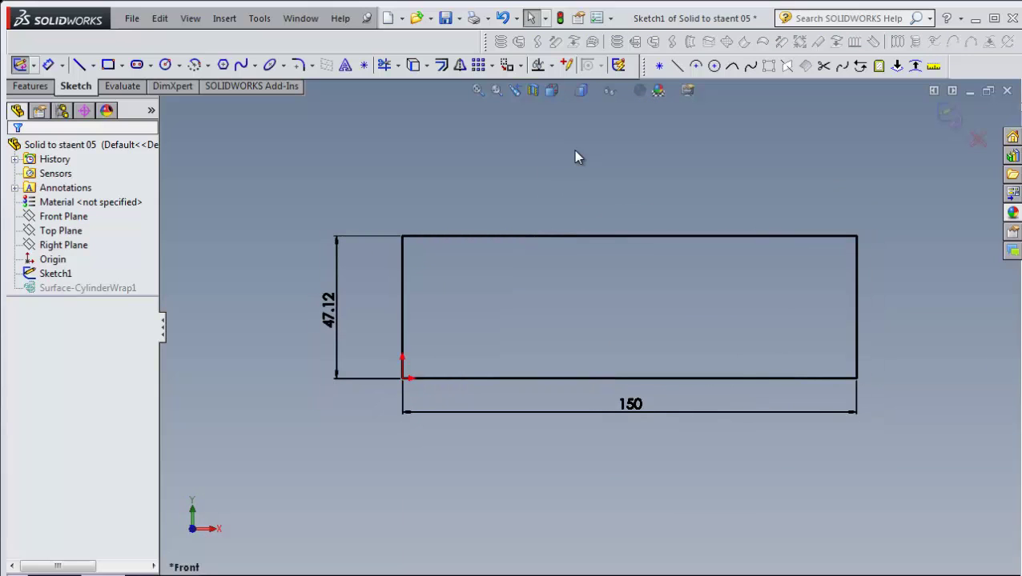
{"action": "right_click", "coordinate": [574, 151]}
{"action": "left_click", "coordinate": [606, 229]}
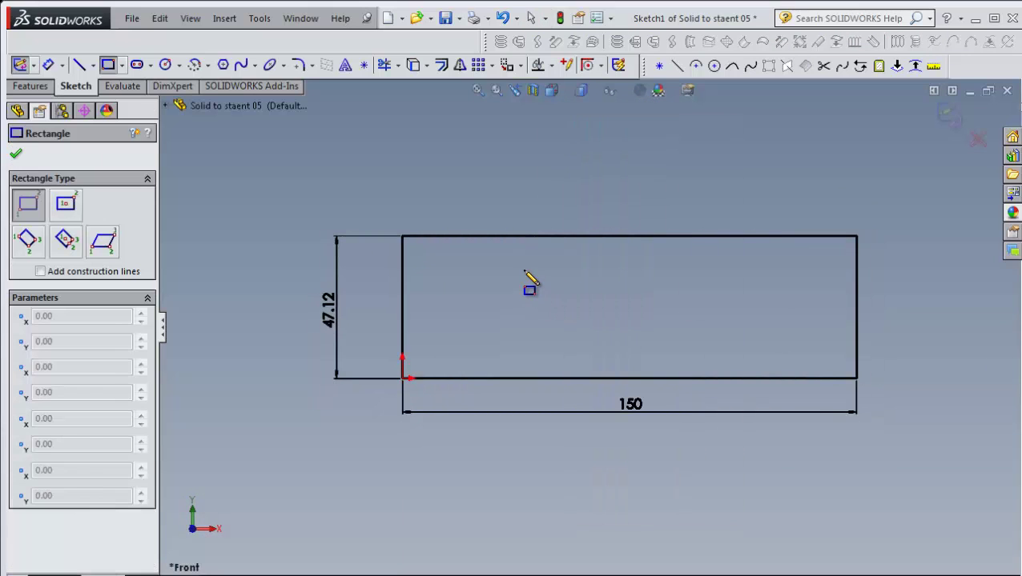
{"action": "left_click", "coordinate": [523, 270]}
{"action": "left_click", "coordinate": [613, 326]}
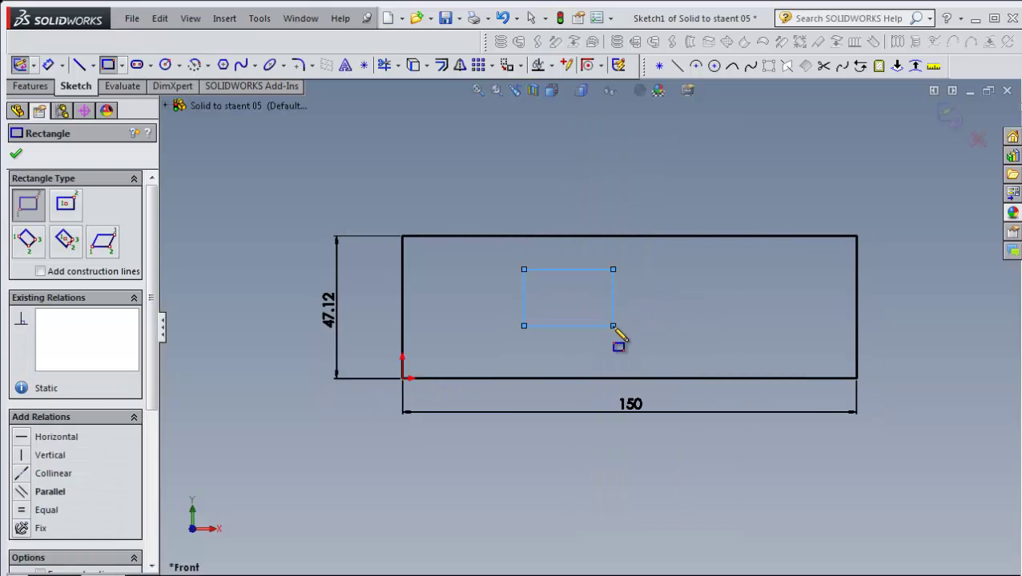
{"action": "left_click", "coordinate": [686, 326]}
{"action": "left_click", "coordinate": [733, 358]}
{"action": "left_click", "coordinate": [755, 269]}
{"action": "left_click", "coordinate": [790, 309]}
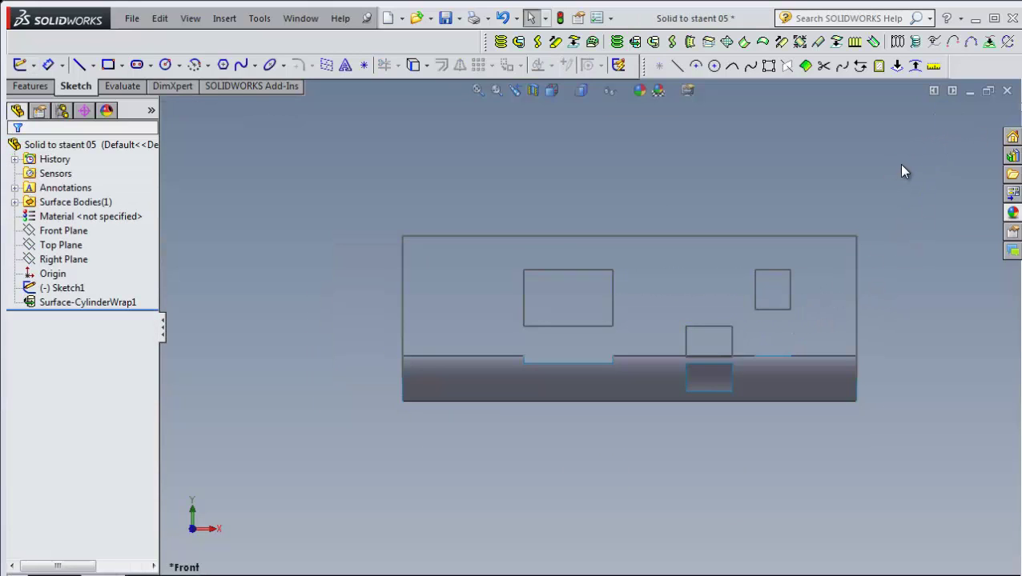
Step: Check the cutouts on the cylinder, then re-edit Sketch1 and delete the three trial rectangles
{"action": "mouse_move", "coordinate": [521, 417]}
{"action": "middle_mouse_down"}
{"action": "mouse_move", "coordinate": [585, 511]}
{"action": "mouse_move", "coordinate": [559, 438]}
{"action": "middle_mouse_up"}
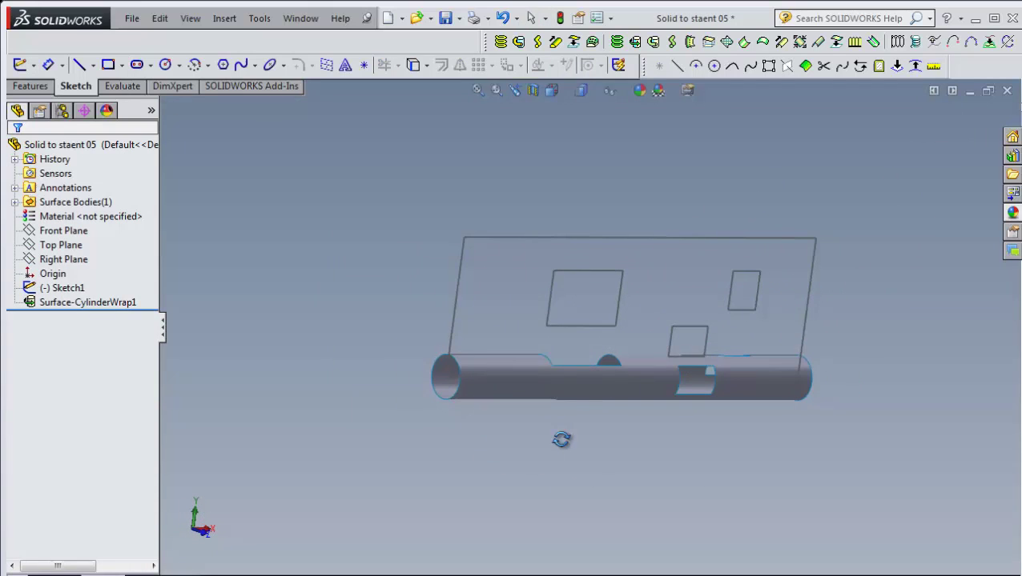
{"action": "left_click", "coordinate": [555, 329]}
{"action": "right_click", "coordinate": [556, 329]}
{"action": "left_click", "coordinate": [568, 286]}
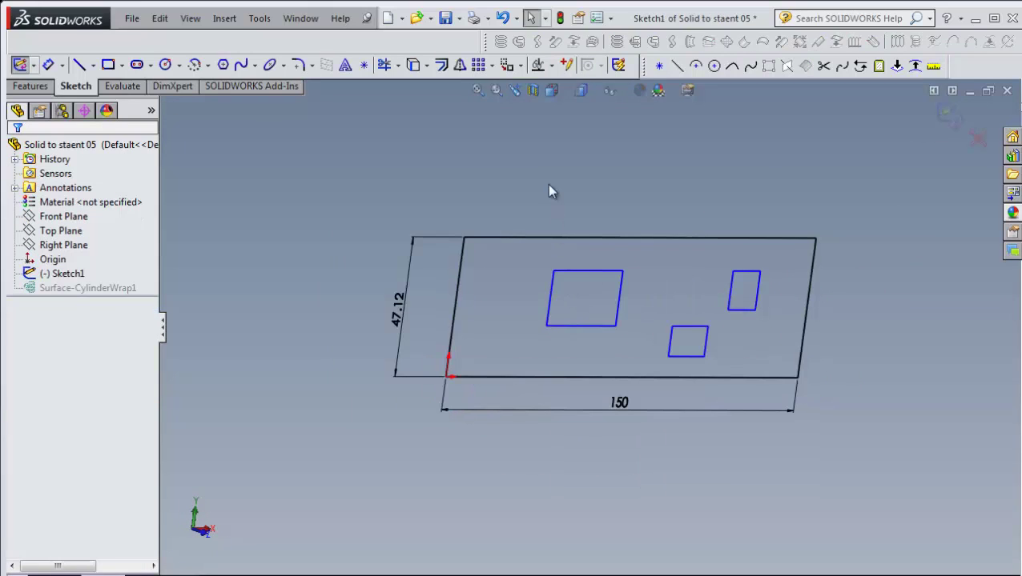
{"action": "left_click", "coordinate": [551, 92]}
{"action": "left_click", "coordinate": [570, 148]}
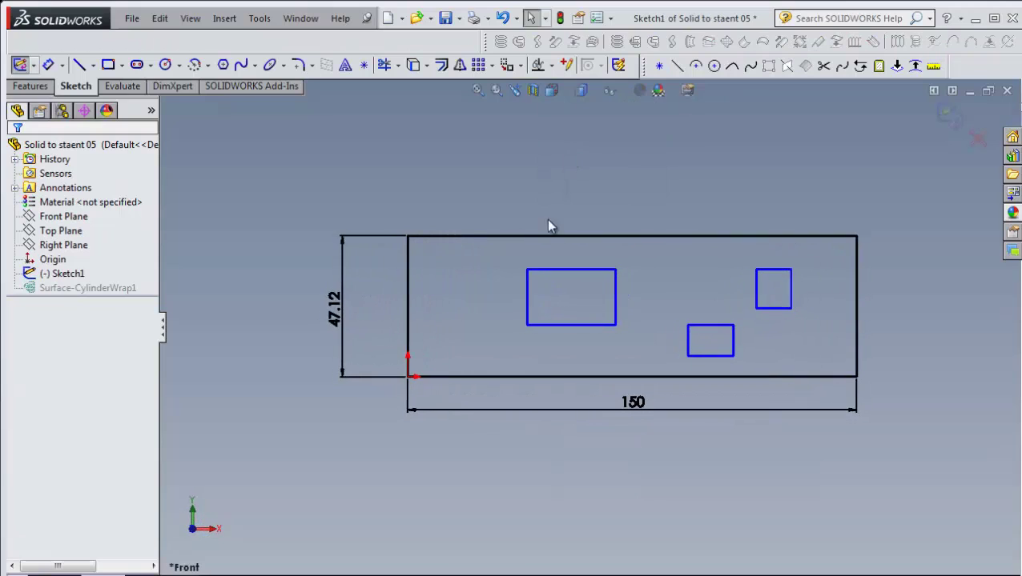
{"action": "left_click_drag", "start_coordinate": [564, 280], "coordinate": [798, 364]}
{"action": "key", "text": "Delete"}
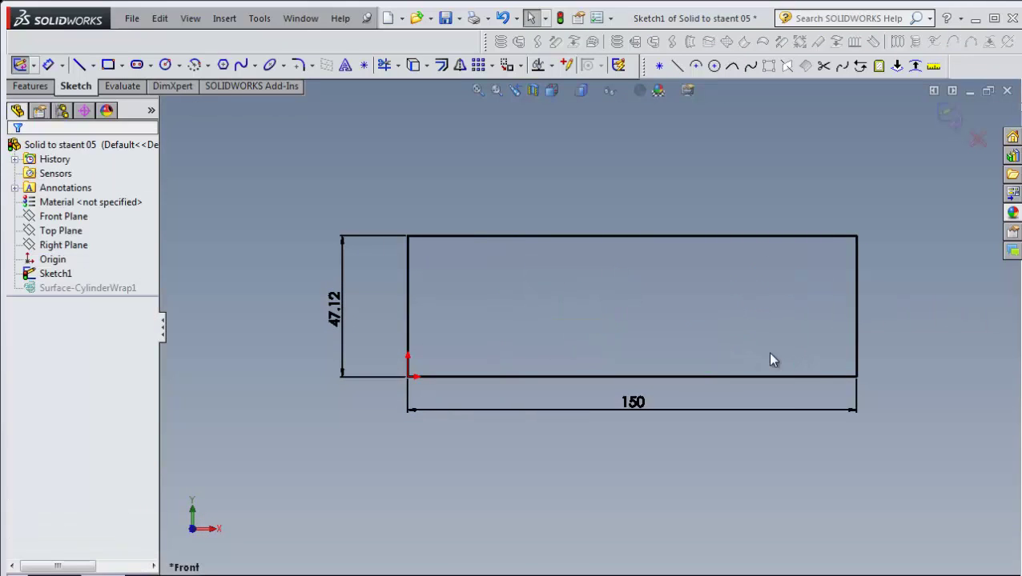
Step: Draw a horizontal-diagonal-horizontal line chain from above the rectangle down into it
{"action": "right_click", "coordinate": [605, 305]}
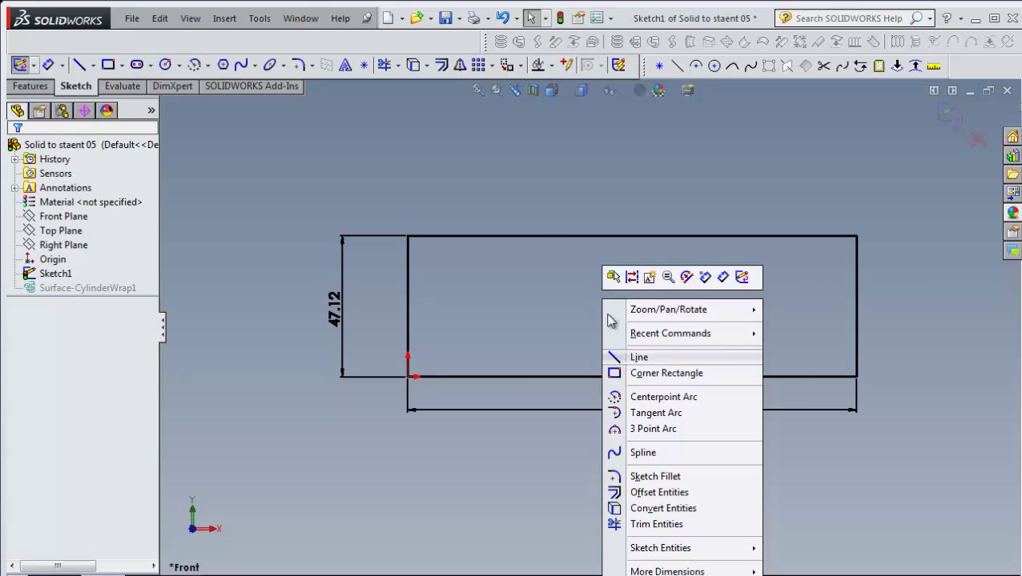
{"action": "left_click", "coordinate": [616, 354]}
{"action": "left_click", "coordinate": [455, 187]}
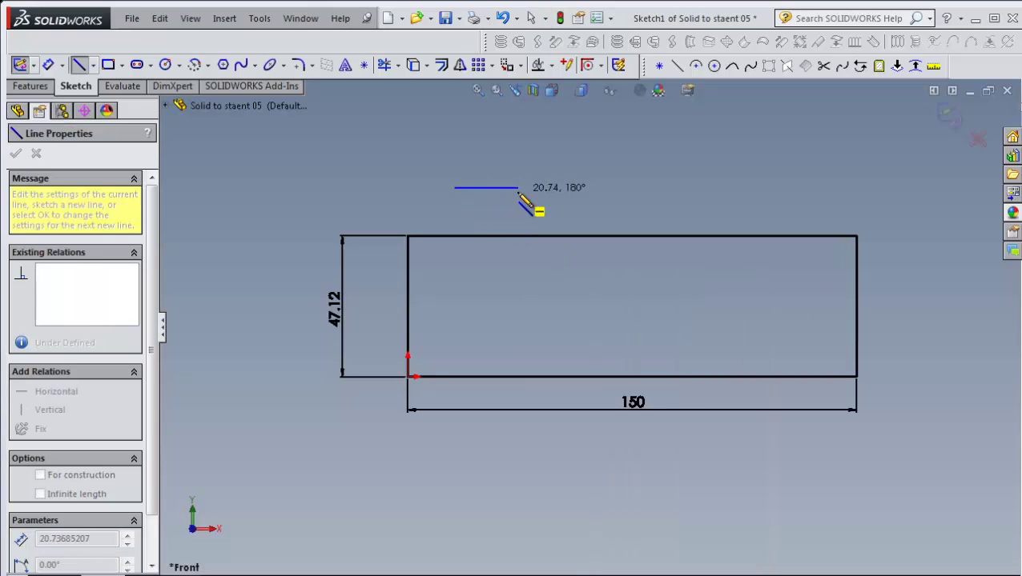
{"action": "left_click", "coordinate": [517, 187]}
{"action": "left_click", "coordinate": [606, 301]}
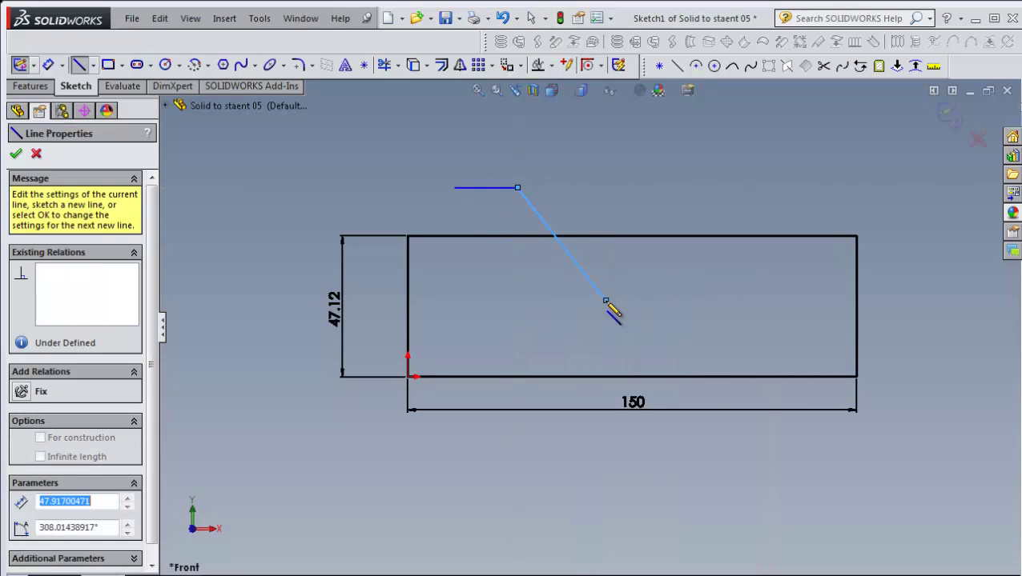
{"action": "double_click", "coordinate": [695, 301]}
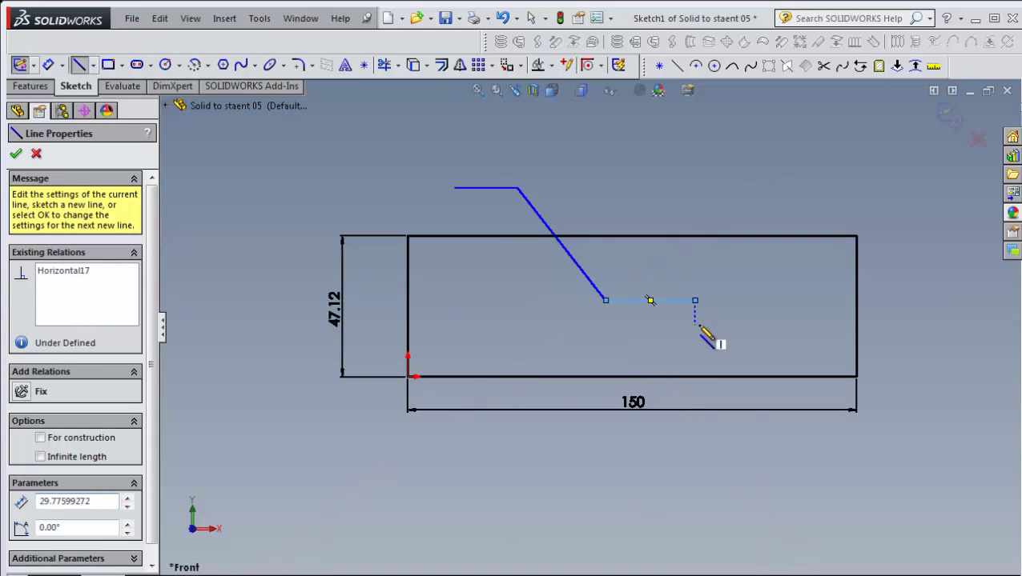
{"action": "right_click", "coordinate": [697, 324]}
{"action": "left_click", "coordinate": [731, 333]}
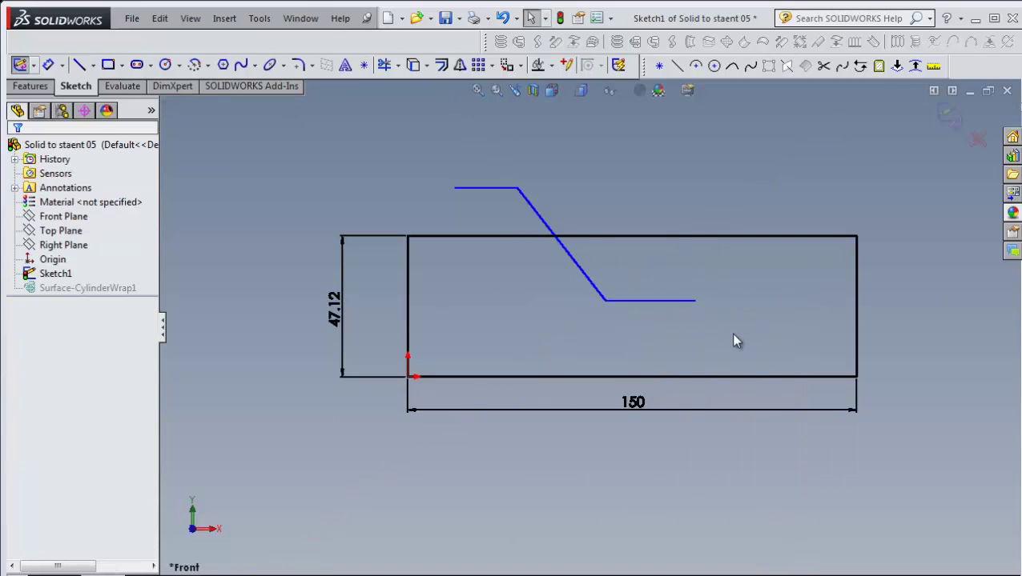
Step: Select the three line segments and start a sketch fillet on them
{"action": "left_click", "coordinate": [477, 189]}
{"action": "left_click", "coordinate": [560, 242]}
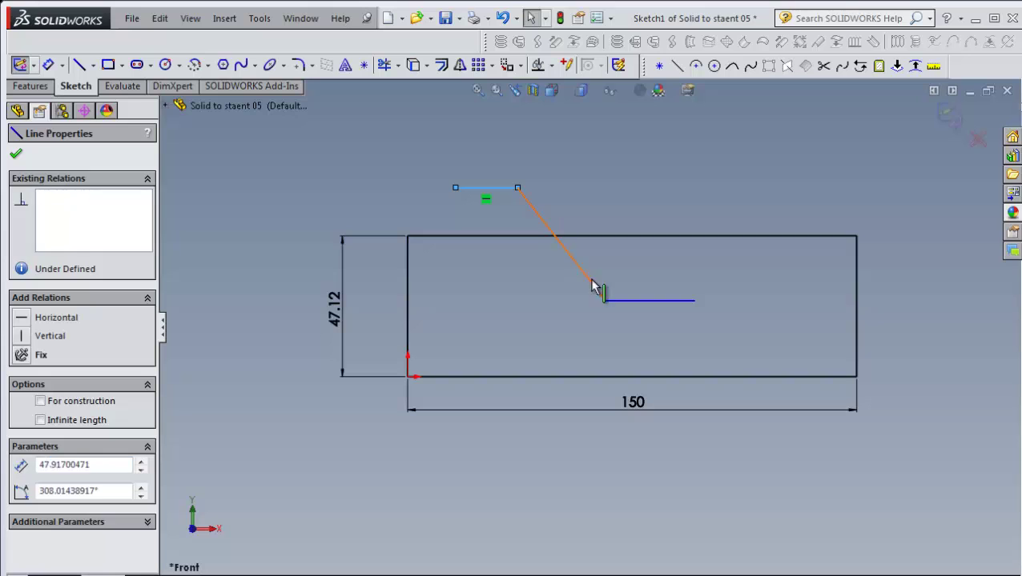
{"action": "left_click", "coordinate": [659, 301], "text": "ctrl"}
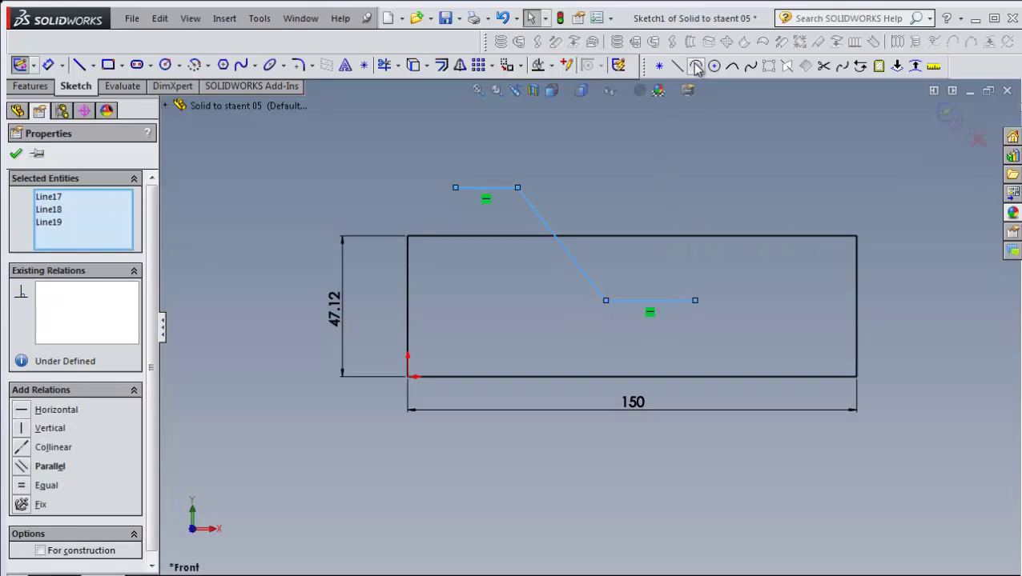
{"action": "left_click", "coordinate": [695, 66]}
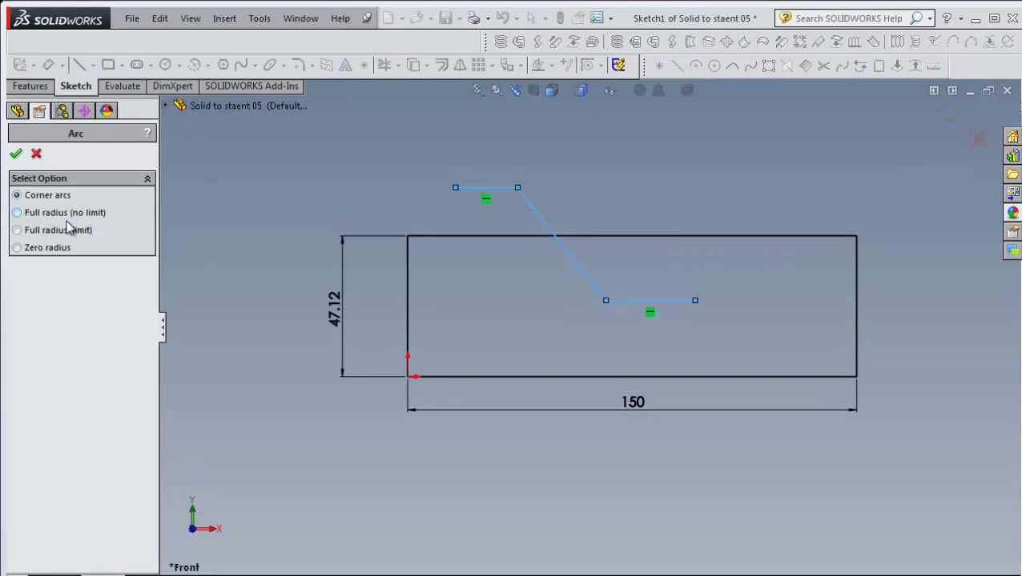
{"action": "left_click", "coordinate": [15, 154]}
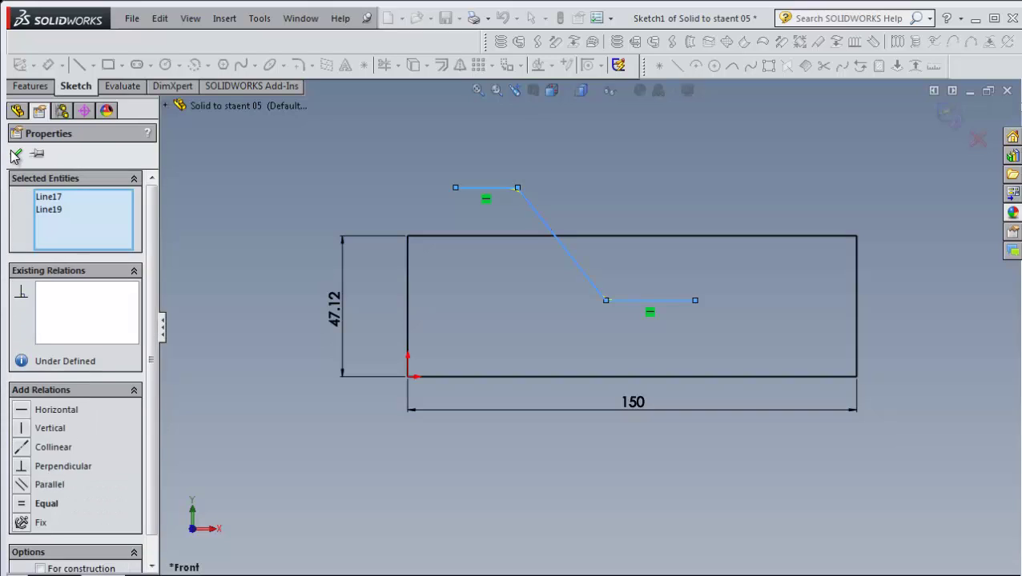
Step: Round the line chain's corners with 20 mm fillets, trimming the lines to the arcs
{"action": "left_click", "coordinate": [15, 155]}
{"action": "type", "text": "15"}
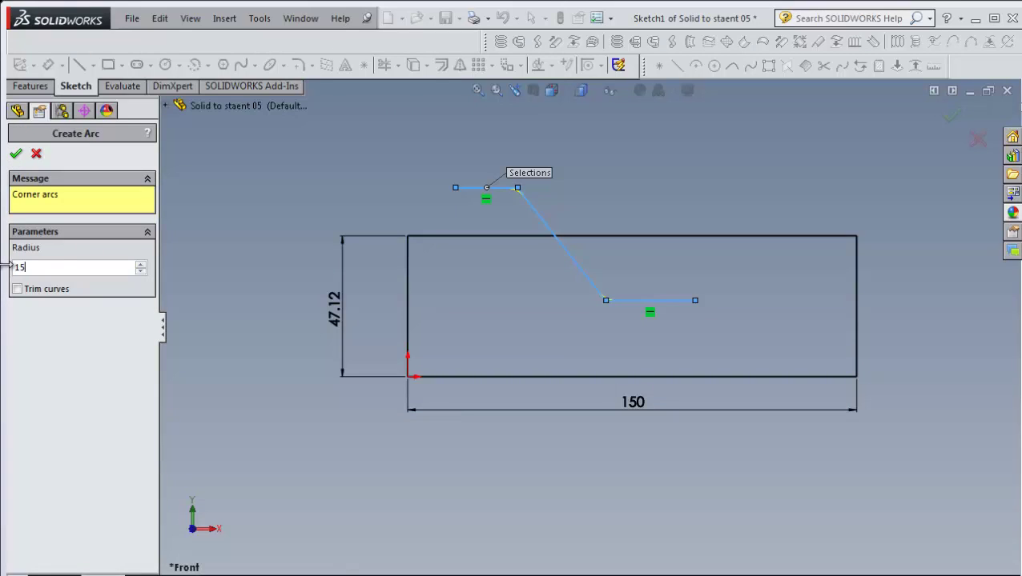
{"action": "key", "text": "Return"}
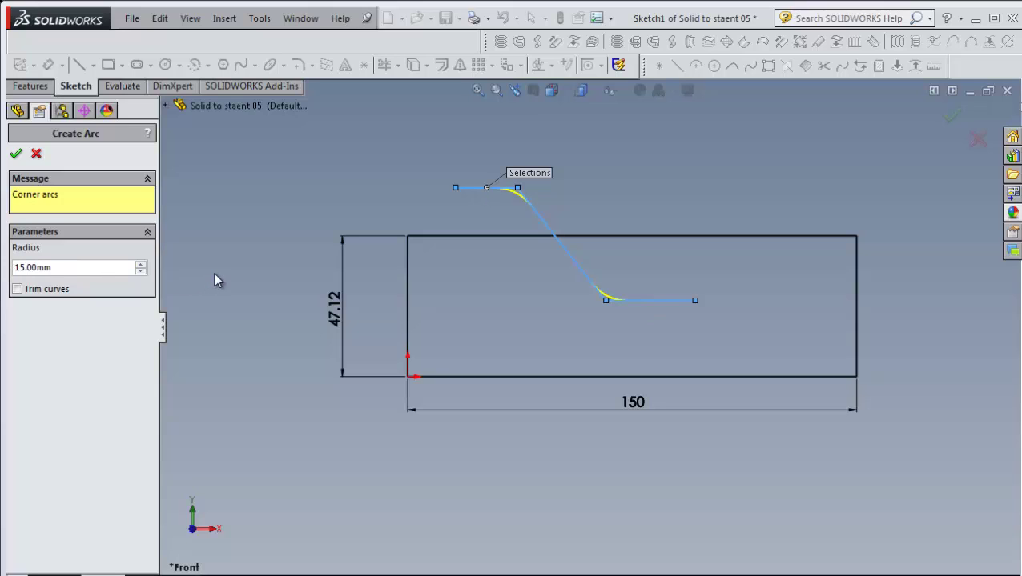
{"action": "left_click_drag", "start_coordinate": [84, 268], "coordinate": [14, 267]}
{"action": "type", "text": "20"}
{"action": "left_click", "coordinate": [18, 290]}
{"action": "left_click", "coordinate": [18, 157]}
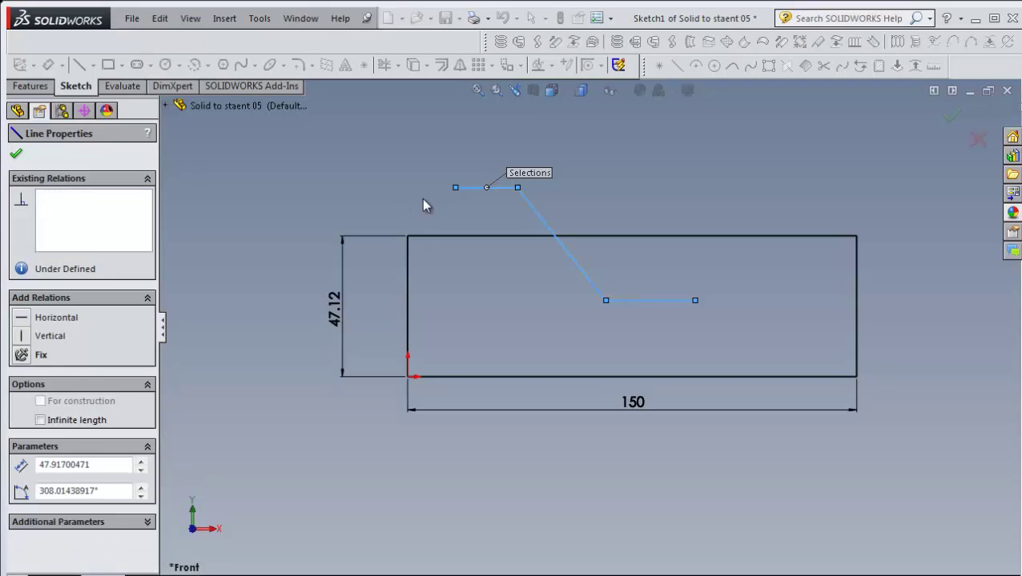
Step: Select the connected lines and arcs as a chain and combine them into one S-curve spline
{"action": "left_click", "coordinate": [393, 197]}
{"action": "right_click", "coordinate": [464, 197]}
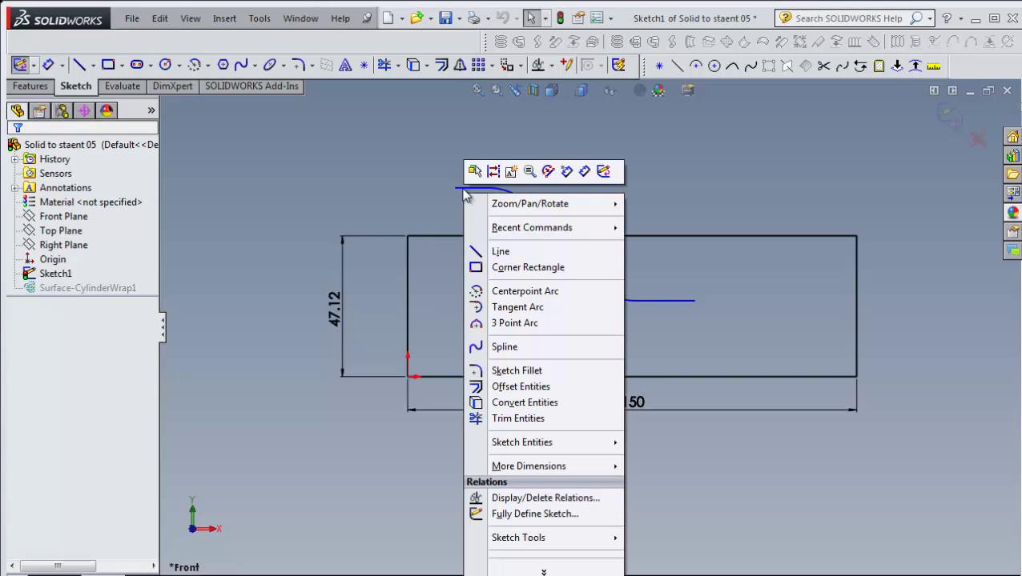
{"action": "left_click", "coordinate": [466, 197]}
{"action": "right_click", "coordinate": [466, 197]}
{"action": "left_click", "coordinate": [495, 200]}
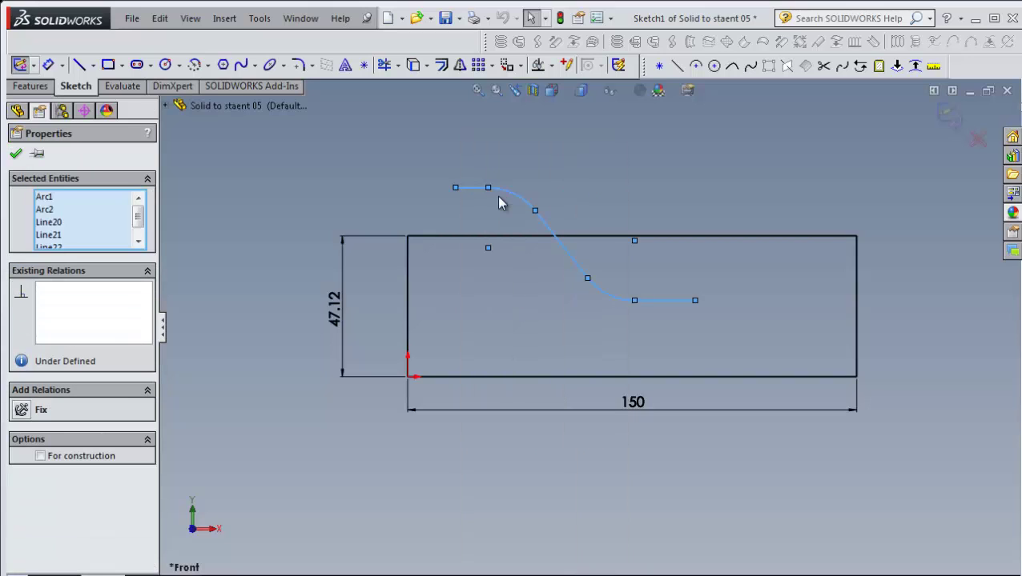
{"action": "left_click", "coordinate": [752, 67]}
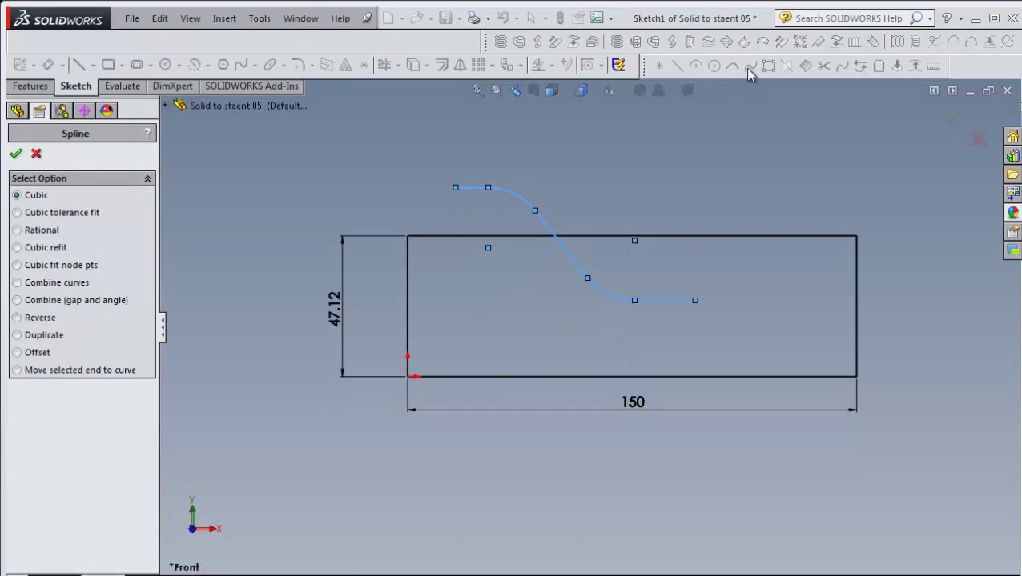
{"action": "left_click", "coordinate": [27, 285]}
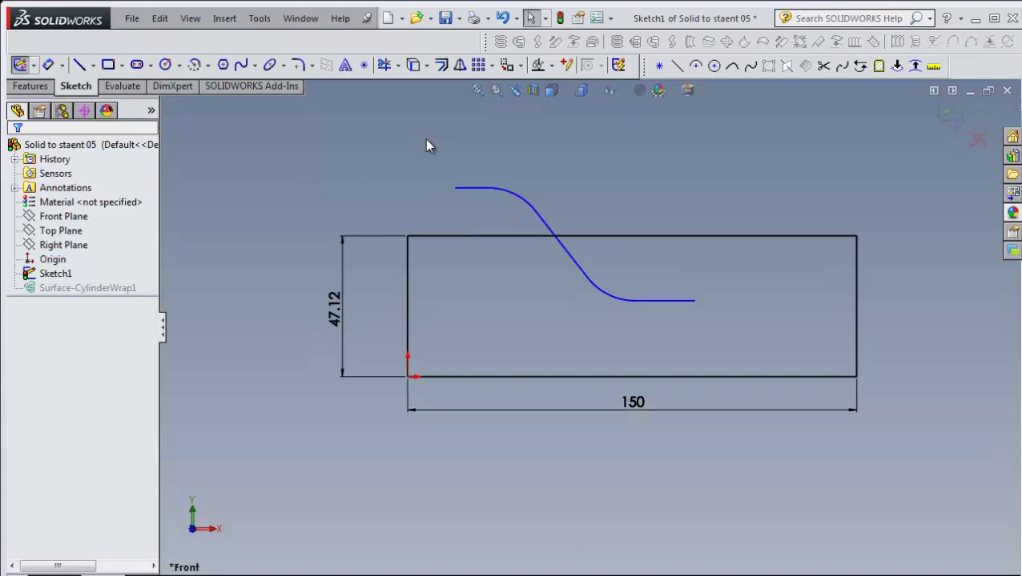
{"action": "left_click", "coordinate": [517, 197]}
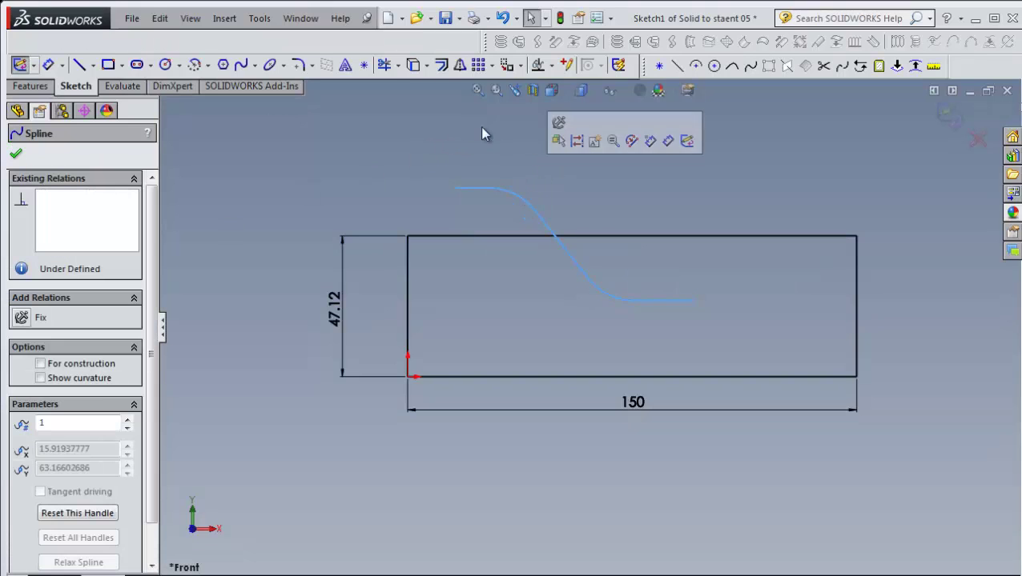
{"action": "key", "text": "o"}
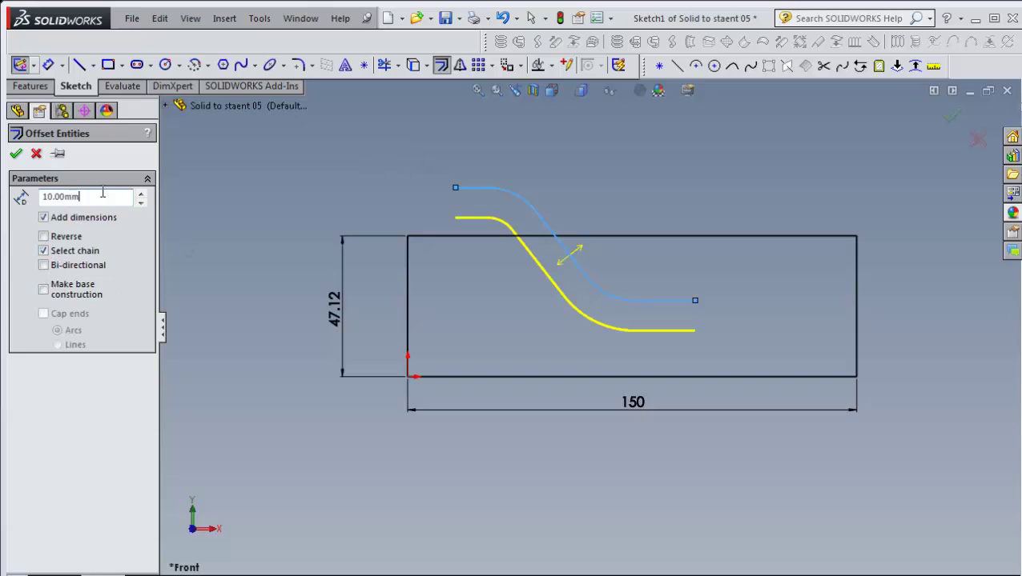
Step: Offset the S-curve 2 mm to both sides with arc-capped ends
{"action": "left_click_drag", "start_coordinate": [101, 196], "coordinate": [20, 197]}
{"action": "type", "text": "2"}
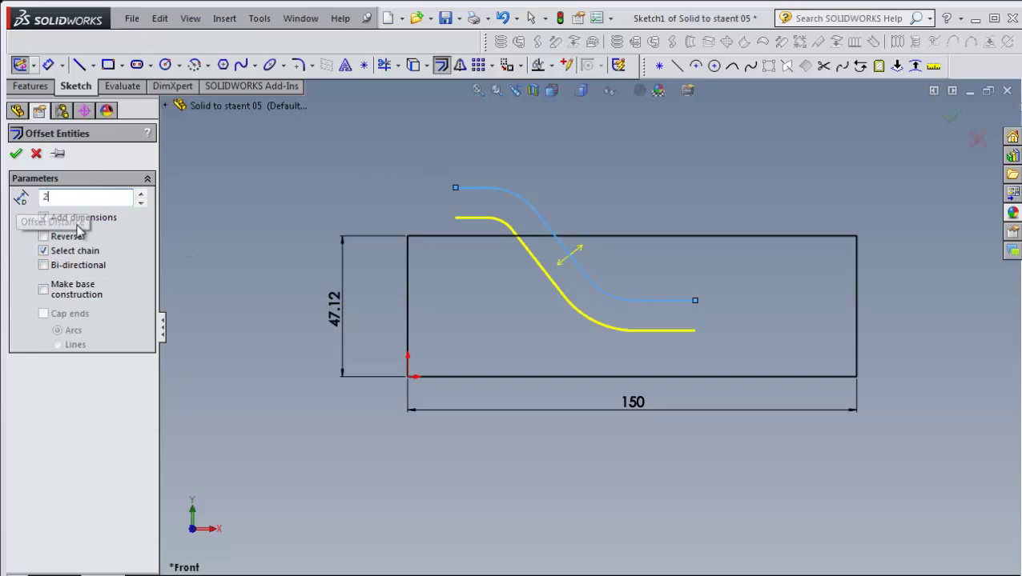
{"action": "key", "text": "Return"}
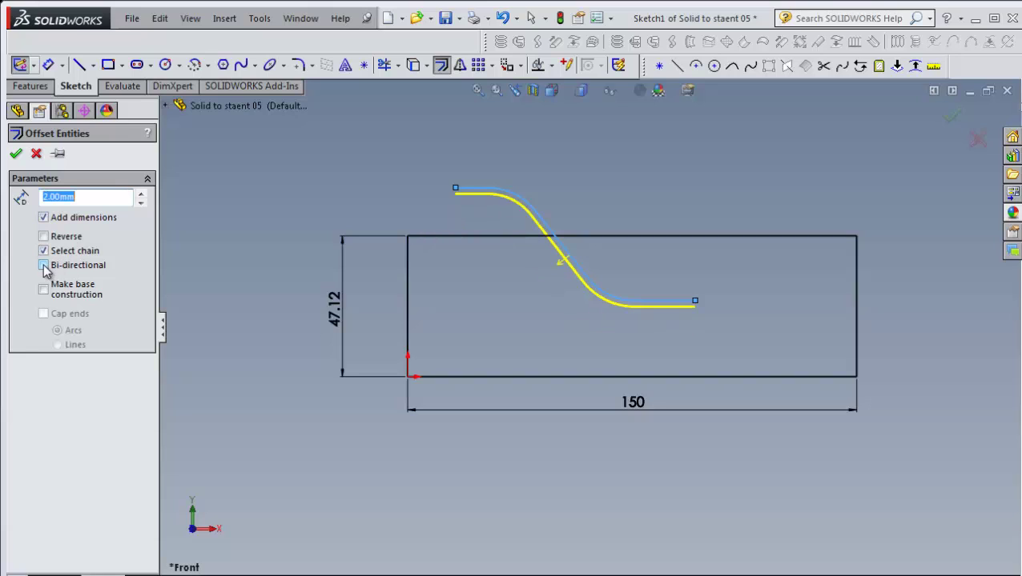
{"action": "left_click", "coordinate": [44, 266]}
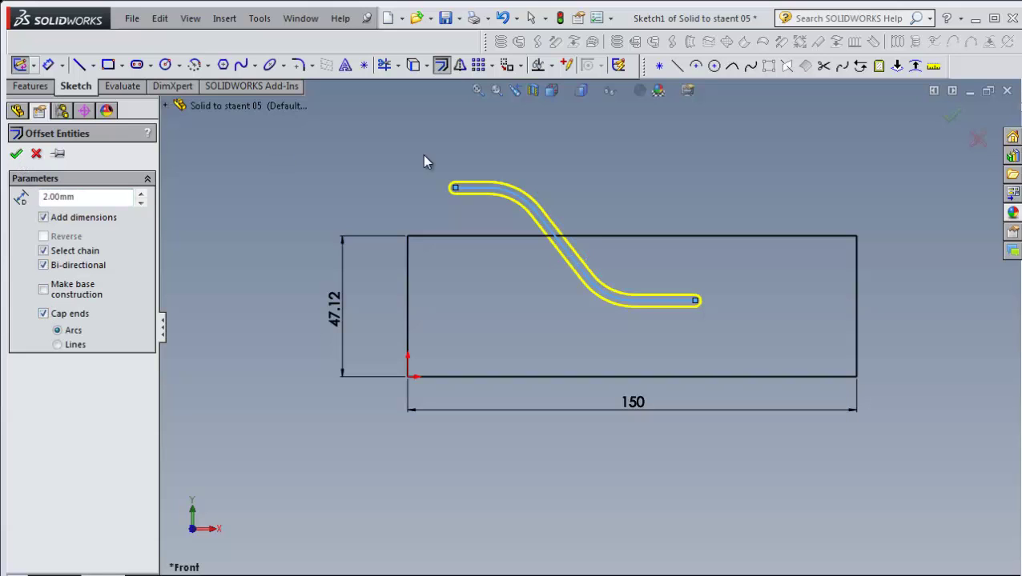
{"action": "key", "text": "Return"}
{"action": "scroll", "coordinate": [594, 220], "scroll_direction": "down", "scroll_amount": 3}
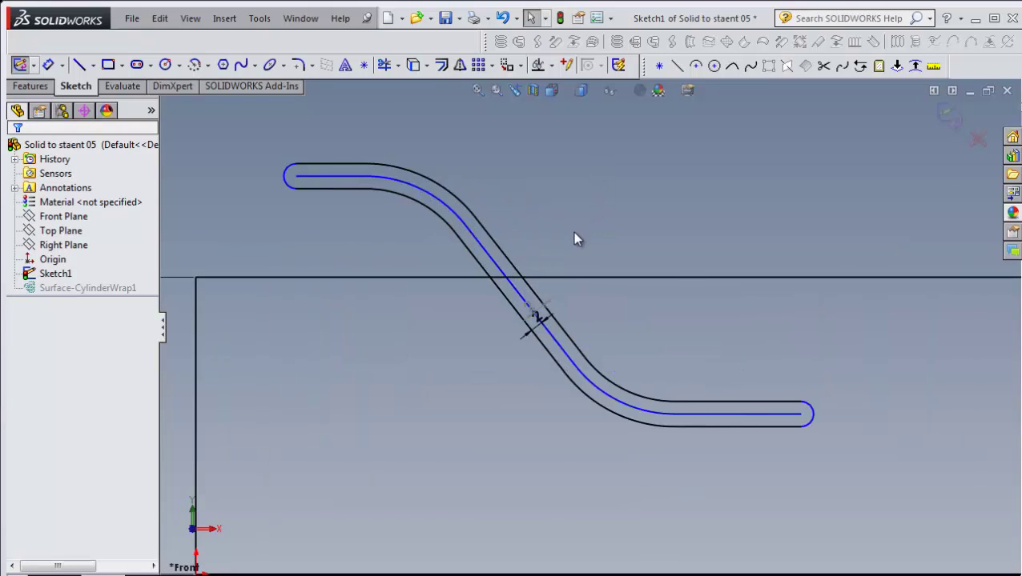
Step: Select the slot curves and rectangle edges and add a sketch point at their crossing
{"action": "scroll", "coordinate": [575, 237], "scroll_direction": "down", "scroll_amount": 1}
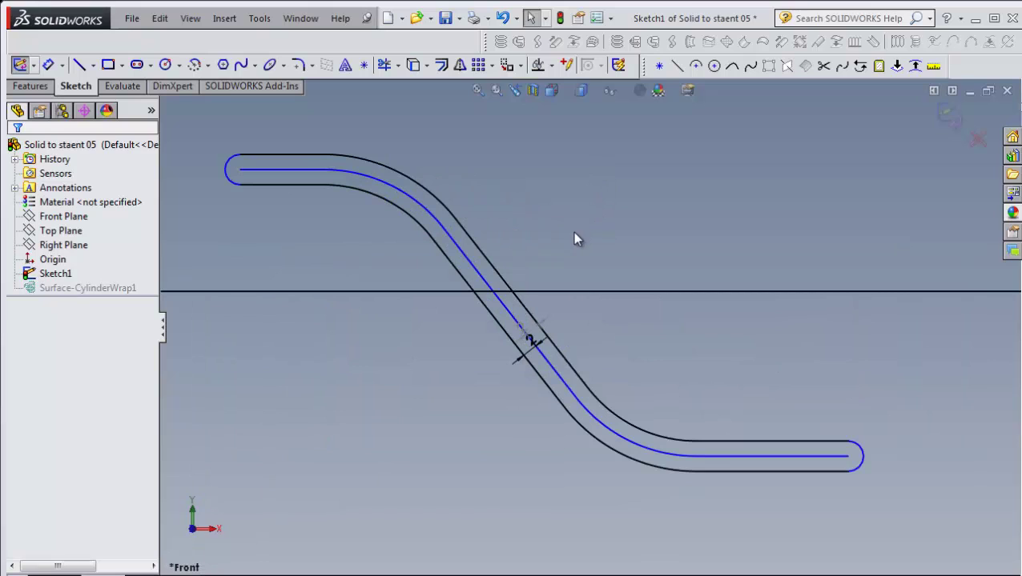
{"action": "left_click", "coordinate": [415, 292]}
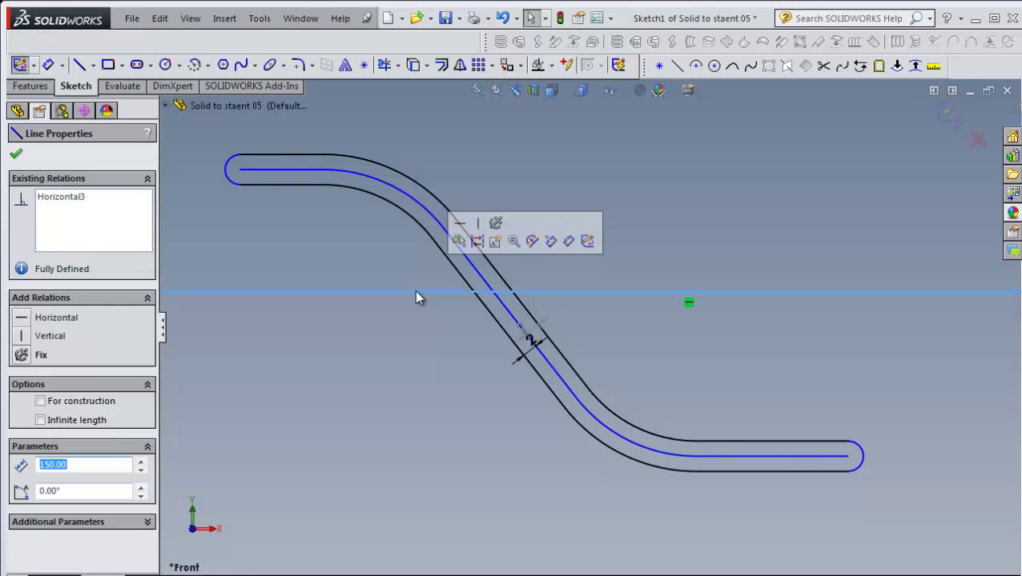
{"action": "left_click", "coordinate": [468, 289], "text": "ctrl"}
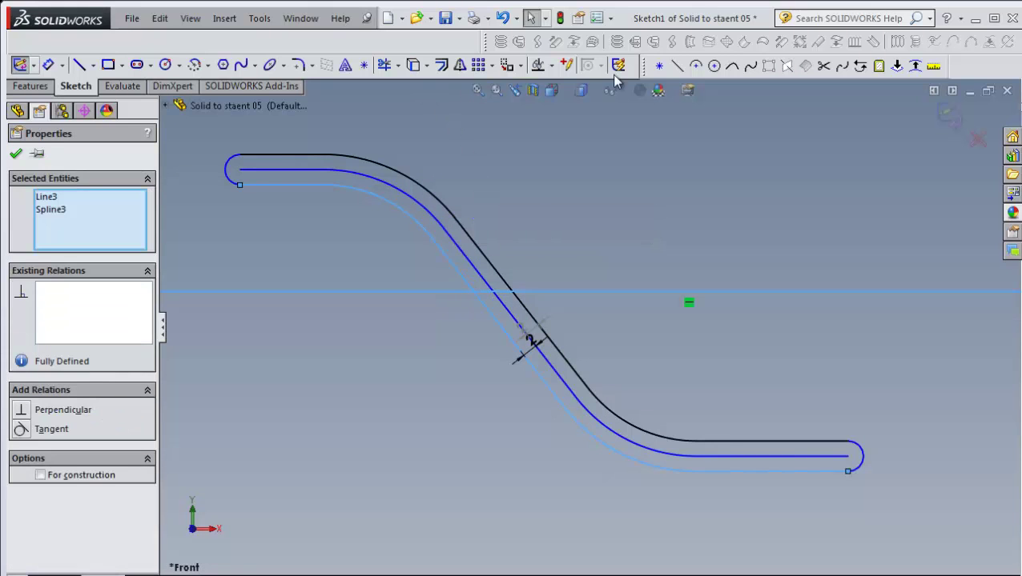
{"action": "key", "text": "Escape"}
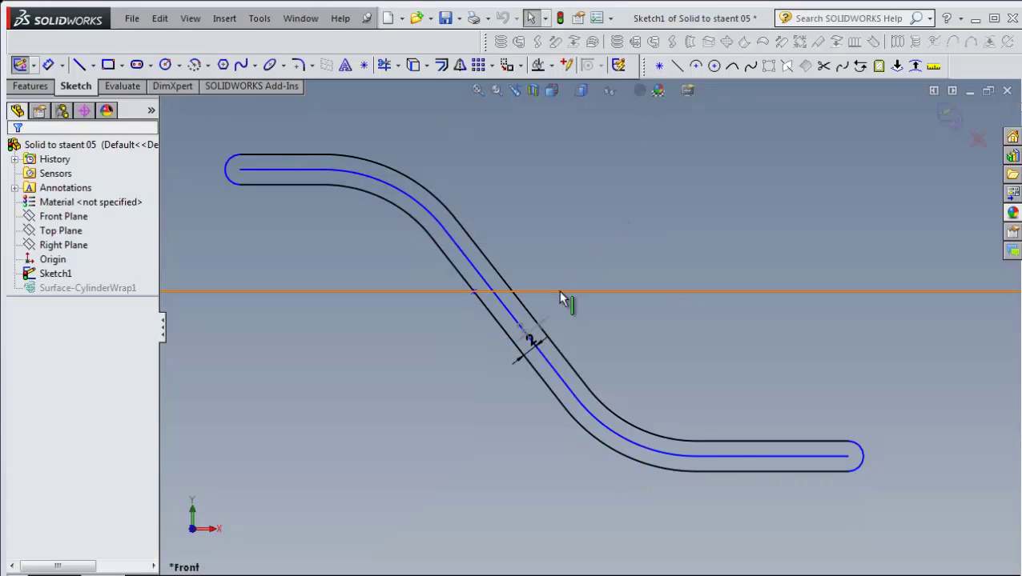
{"action": "left_click", "coordinate": [521, 288]}
{"action": "left_click", "coordinate": [507, 282], "text": "ctrl"}
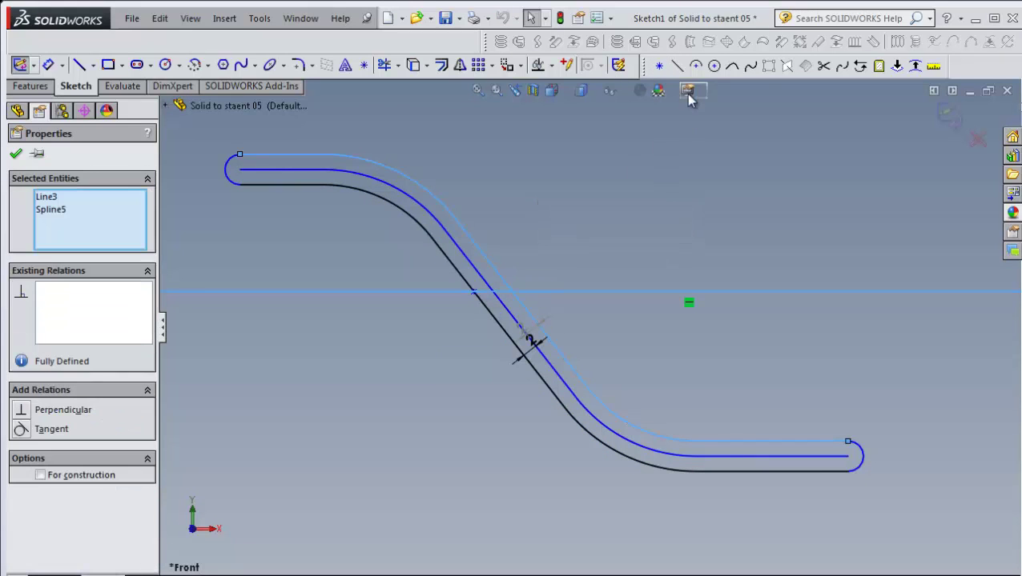
{"action": "key", "text": "Escape"}
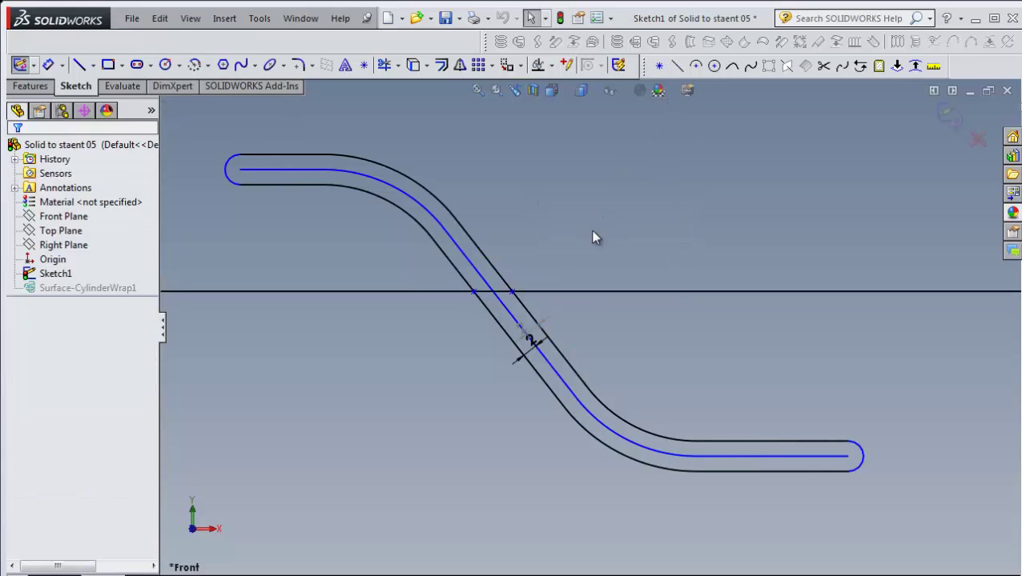
{"action": "scroll", "coordinate": [593, 235], "scroll_direction": "up", "scroll_amount": 3}
{"action": "scroll", "coordinate": [593, 235], "scroll_direction": "up", "scroll_amount": 2}
{"action": "left_click", "coordinate": [544, 312]}
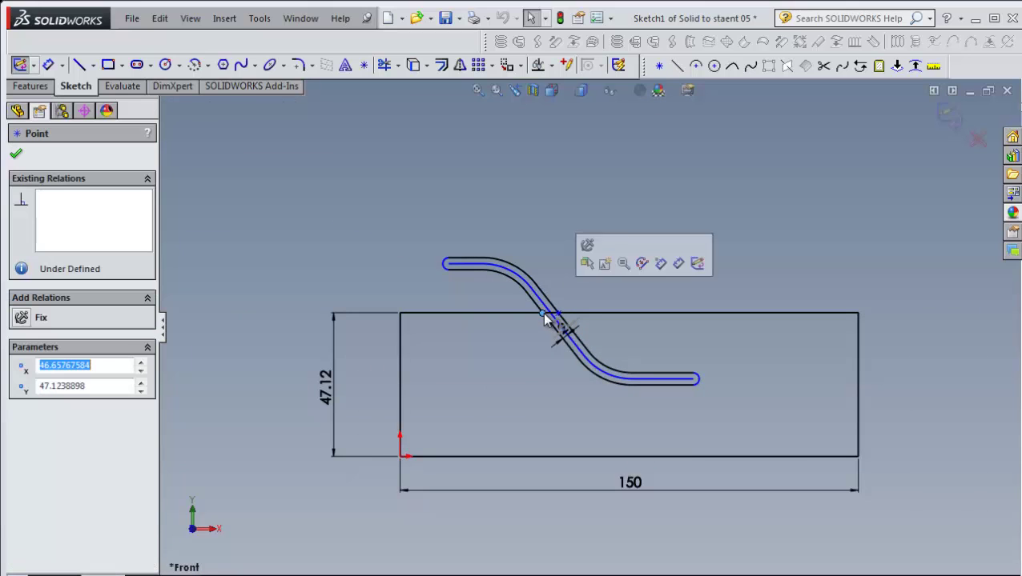
{"action": "left_click", "coordinate": [526, 458], "text": "ctrl"}
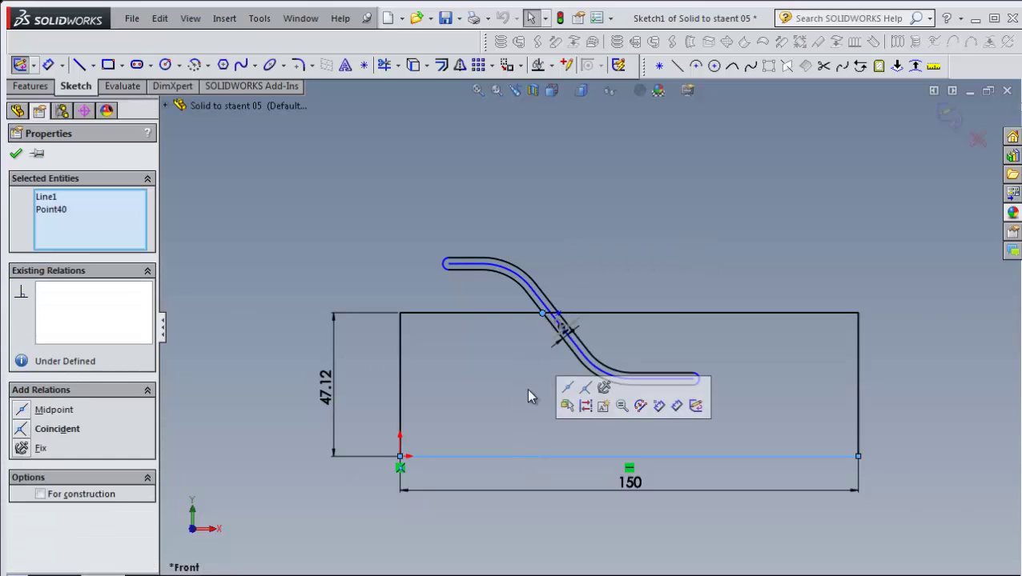
{"action": "left_click", "coordinate": [657, 69]}
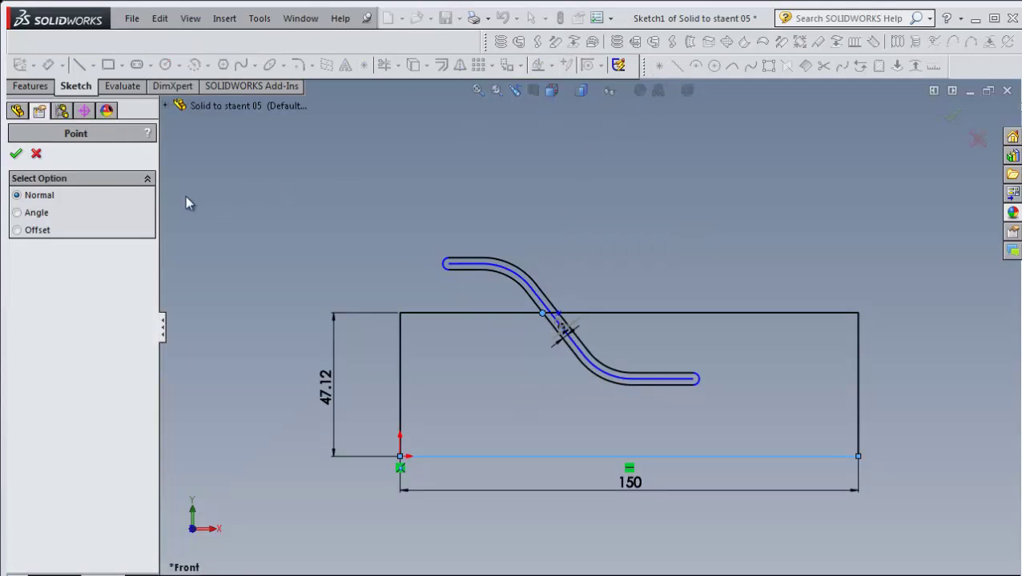
{"action": "left_click", "coordinate": [16, 154]}
Step: Split the outer slot curve where it crosses the rectangle's top edge
{"action": "scroll", "coordinate": [581, 265], "scroll_direction": "down", "scroll_amount": 3}
{"action": "scroll", "coordinate": [548, 312], "scroll_direction": "down", "scroll_amount": 3}
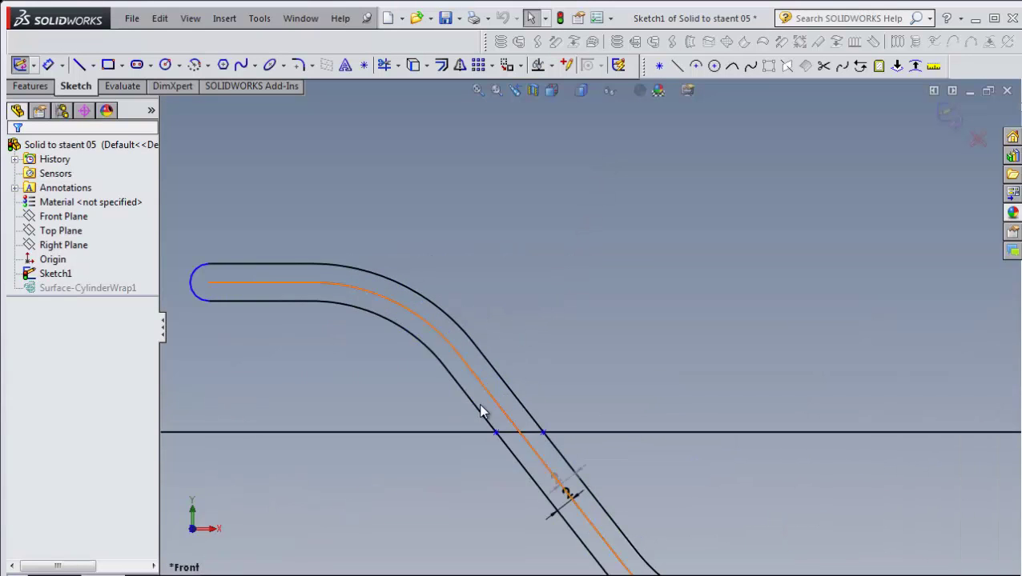
{"action": "left_click", "coordinate": [479, 414]}
{"action": "left_click", "coordinate": [478, 423]}
{"action": "left_click", "coordinate": [508, 448]}
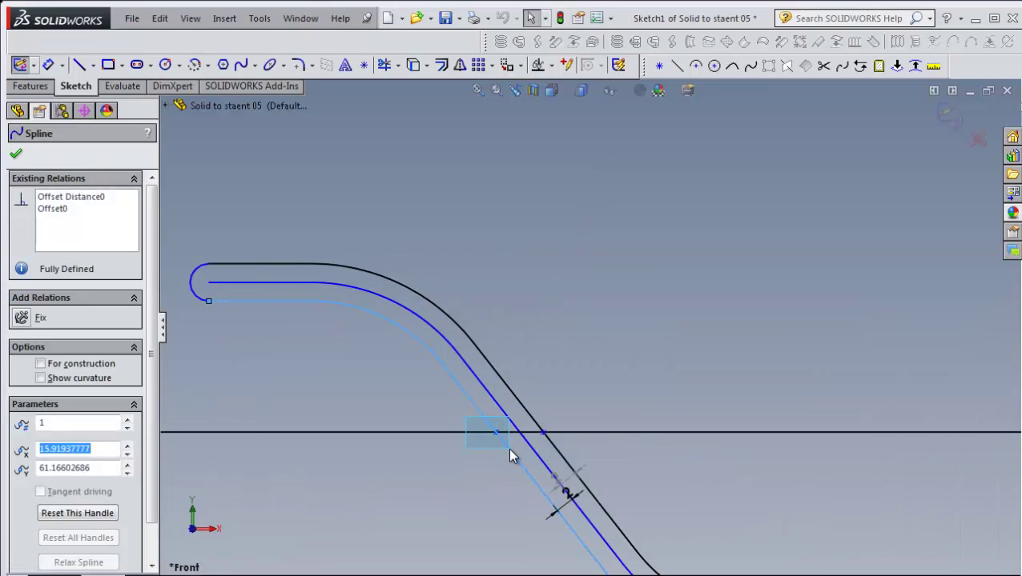
{"action": "left_click", "coordinate": [497, 433], "text": "ctrl"}
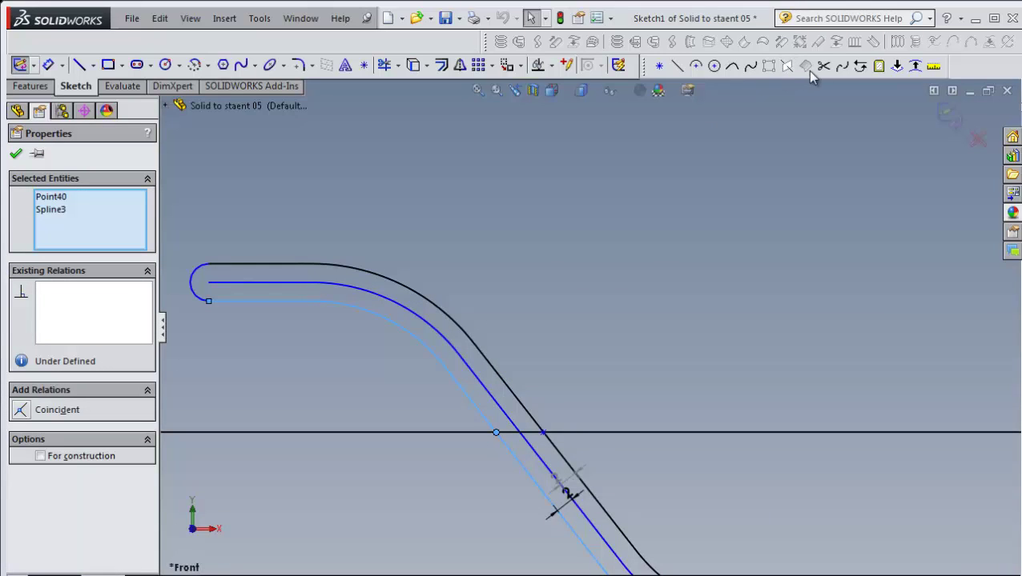
{"action": "left_click", "coordinate": [842, 70]}
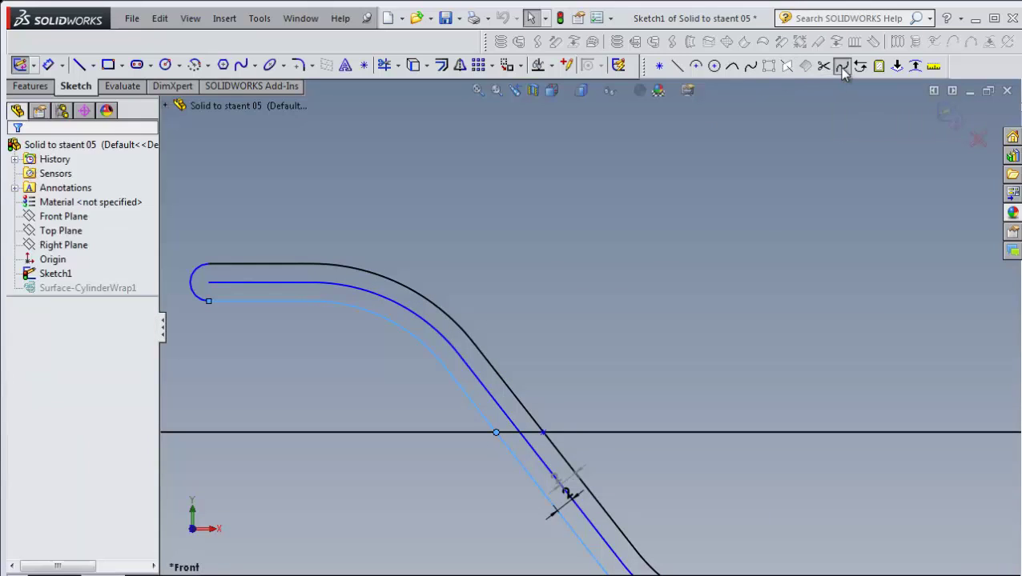
{"action": "left_click", "coordinate": [526, 406]}
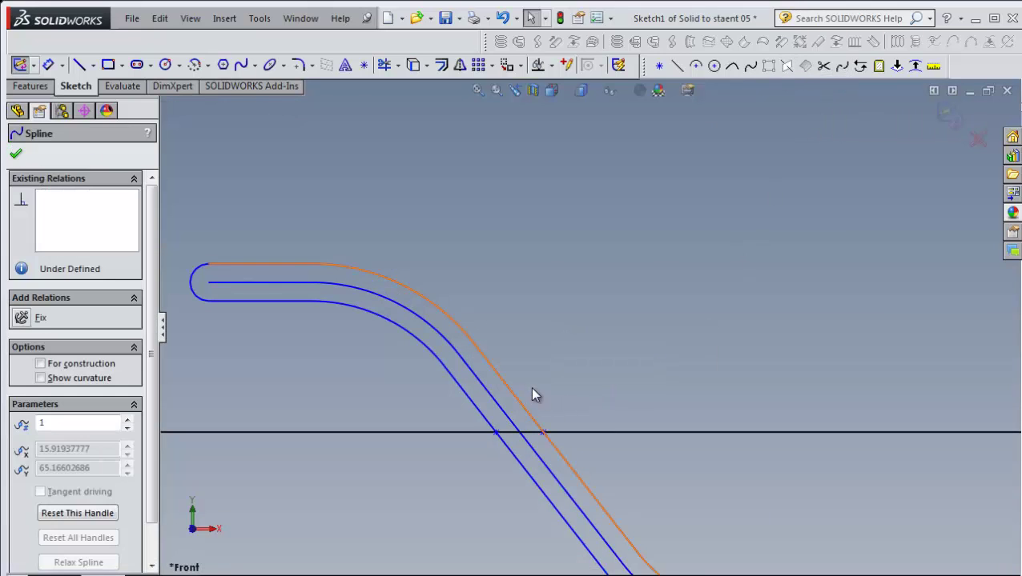
{"action": "left_click", "coordinate": [544, 433]}
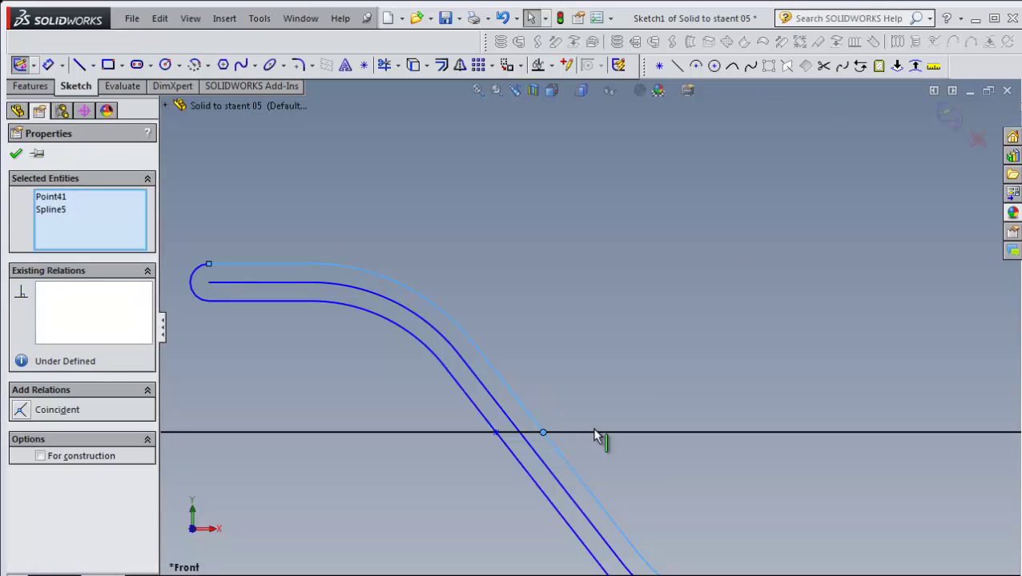
{"action": "left_click", "coordinate": [843, 71]}
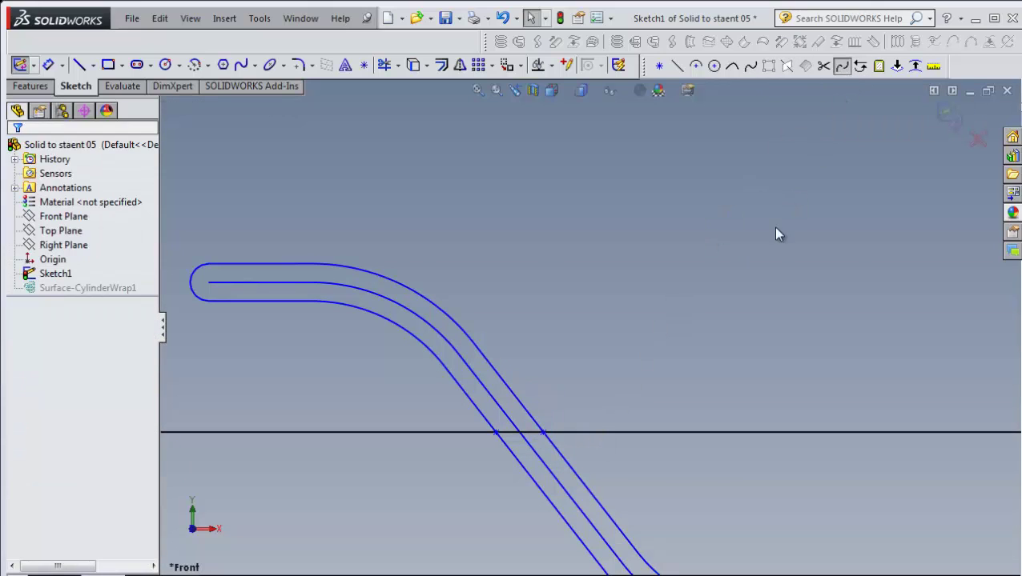
{"action": "scroll", "coordinate": [743, 264], "scroll_direction": "up", "scroll_amount": 4}
{"action": "scroll", "coordinate": [724, 276], "scroll_direction": "up", "scroll_amount": 1}
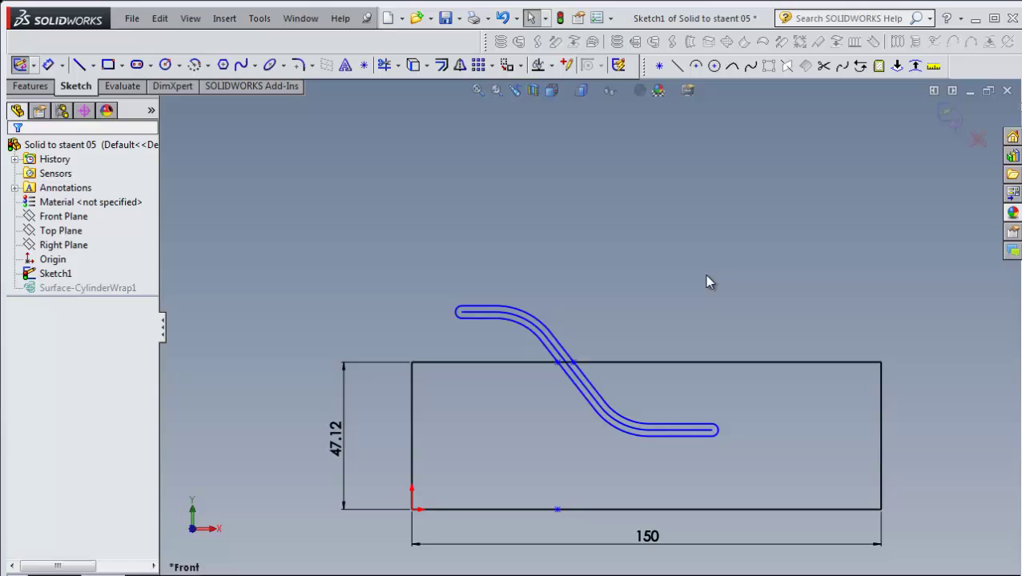
Step: Split the remaining slot curves at the top edge and move the overhanging pieces to the bottom edge
{"action": "left_click", "coordinate": [558, 366]}
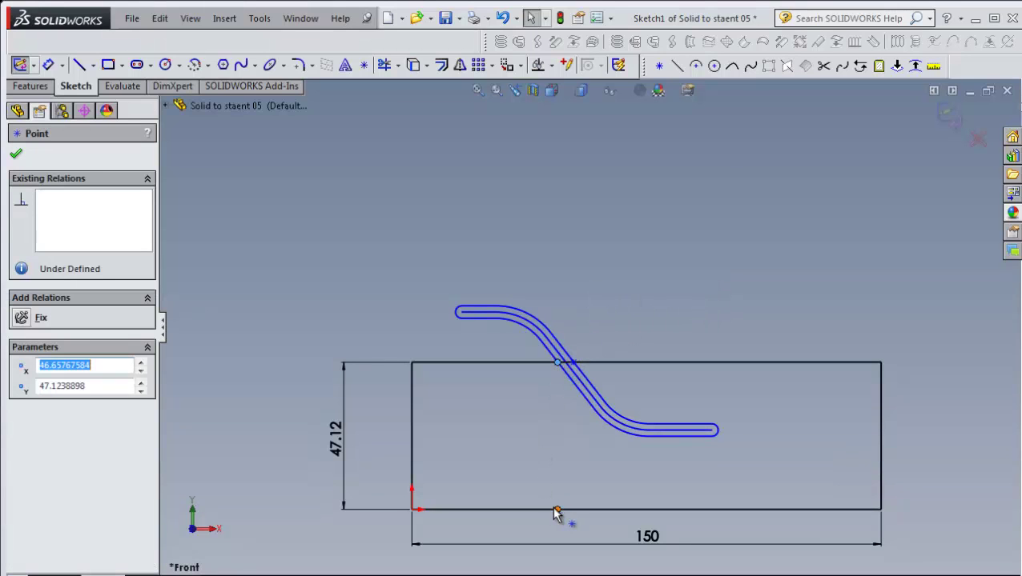
{"action": "left_click", "coordinate": [552, 509]}
{"action": "left_click", "coordinate": [510, 328], "text": "ctrl"}
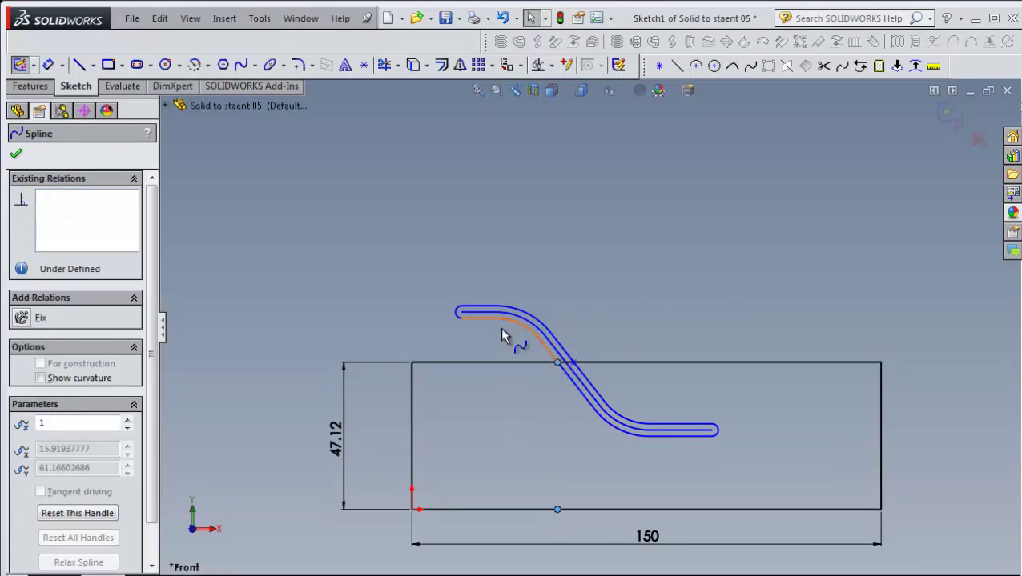
{"action": "left_click", "coordinate": [456, 318], "text": "ctrl"}
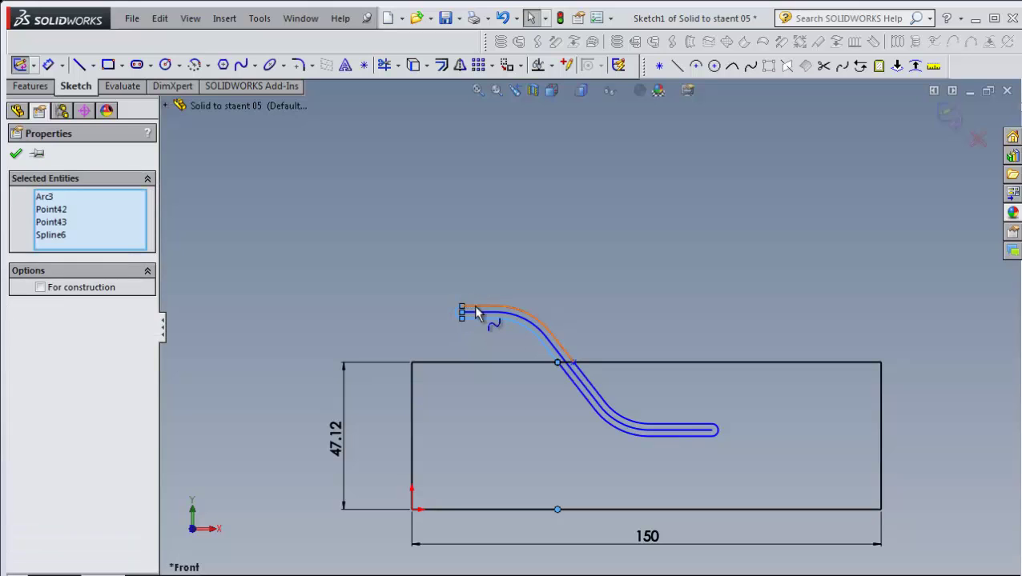
{"action": "left_click", "coordinate": [475, 311], "text": "ctrl"}
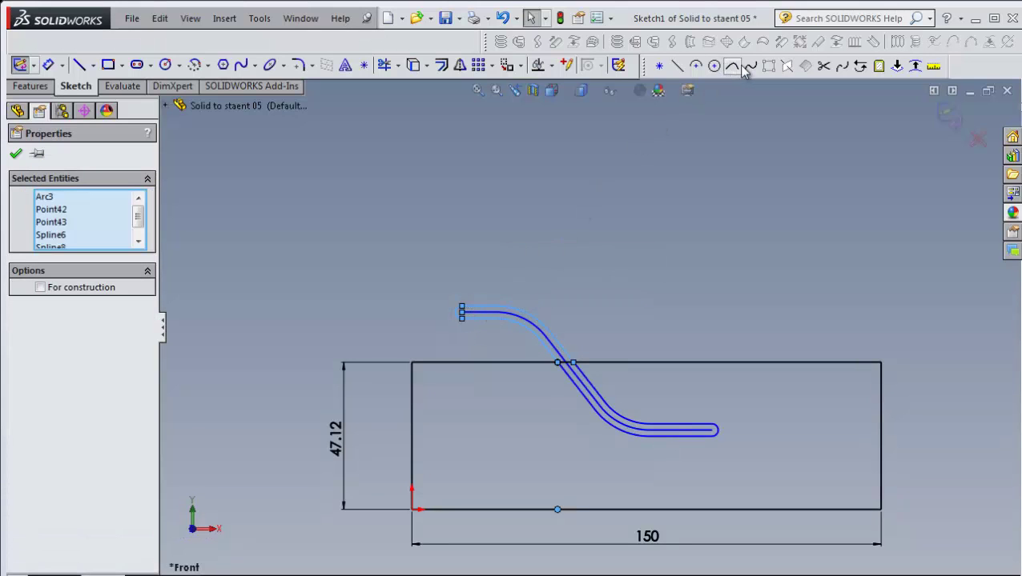
{"action": "left_click", "coordinate": [859, 67]}
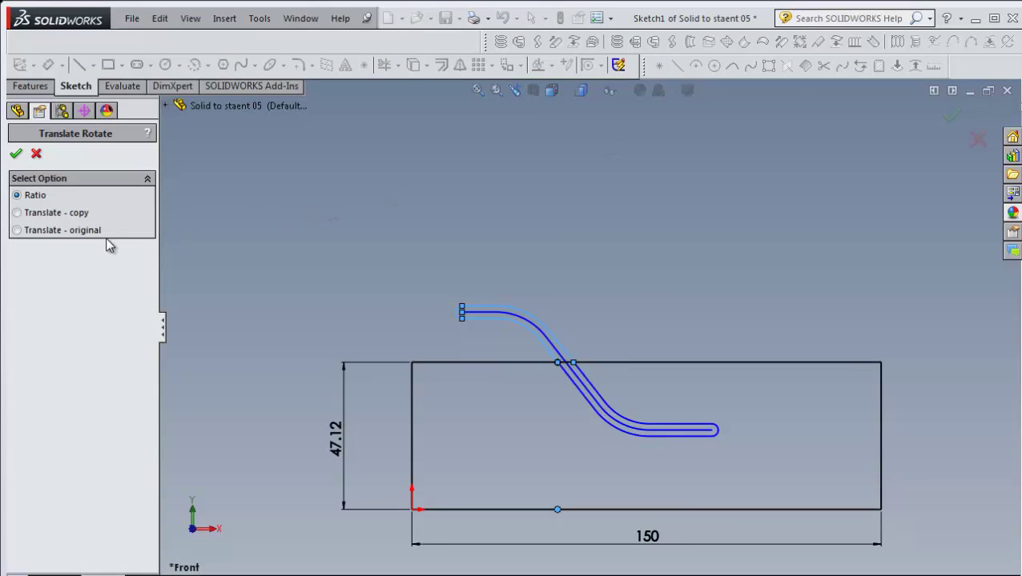
{"action": "left_click", "coordinate": [94, 230]}
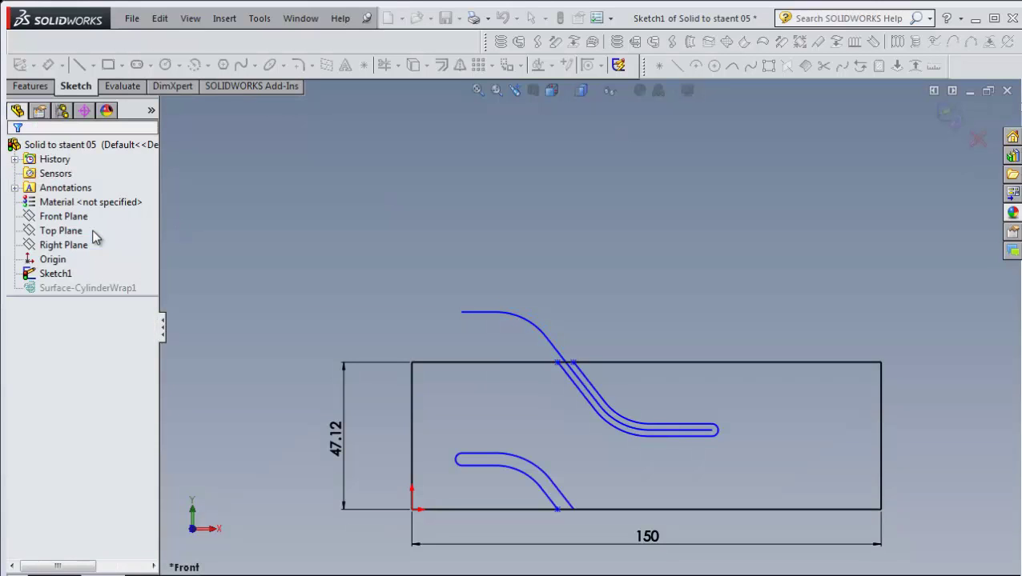
Step: Make the leftover curve and the rectangle's top and bottom edges construction geometry
{"action": "left_click", "coordinate": [483, 311]}
{"action": "right_click", "coordinate": [484, 312]}
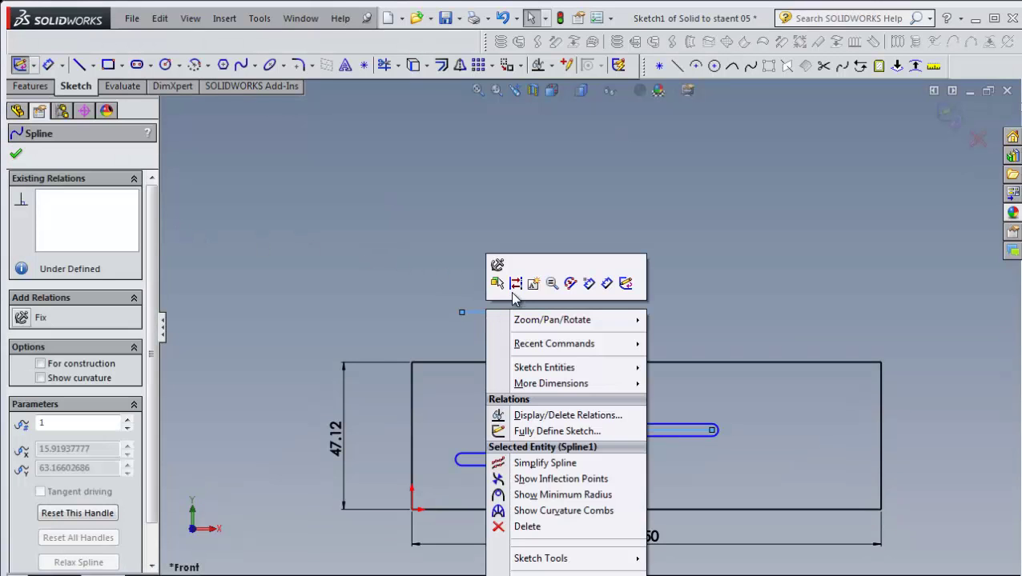
{"action": "left_click", "coordinate": [544, 223]}
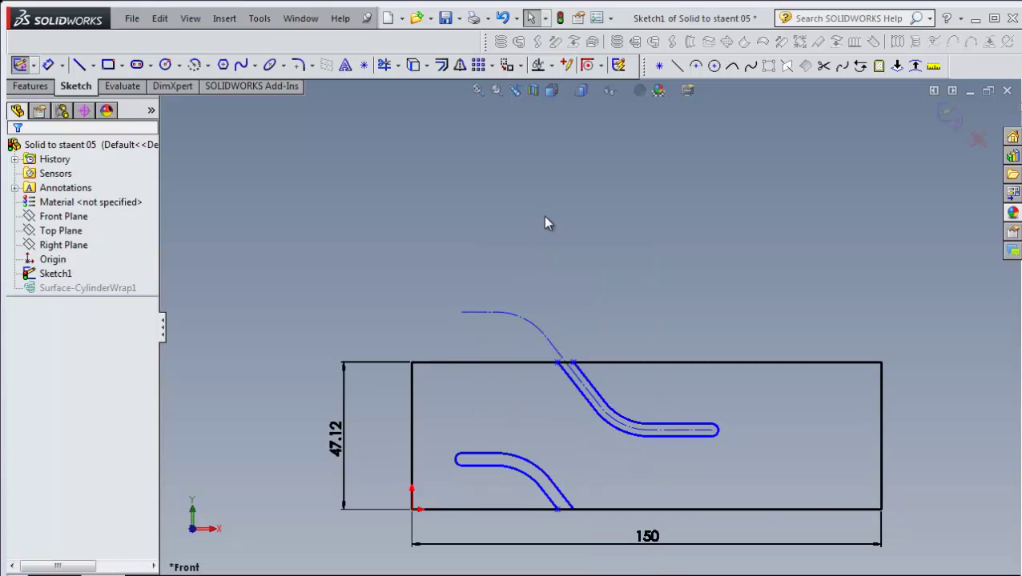
{"action": "left_click", "coordinate": [502, 367]}
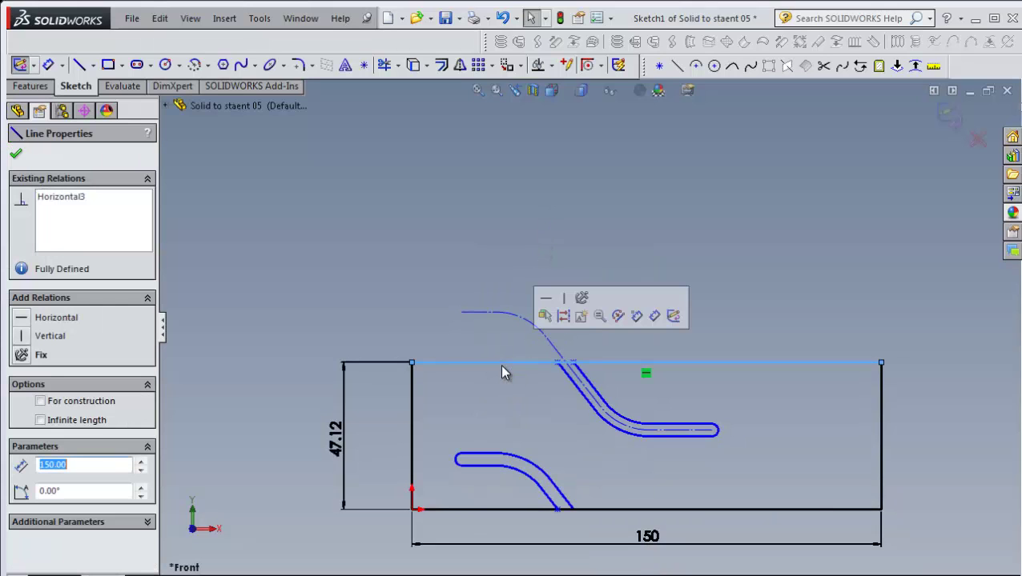
{"action": "left_click", "coordinate": [557, 332]}
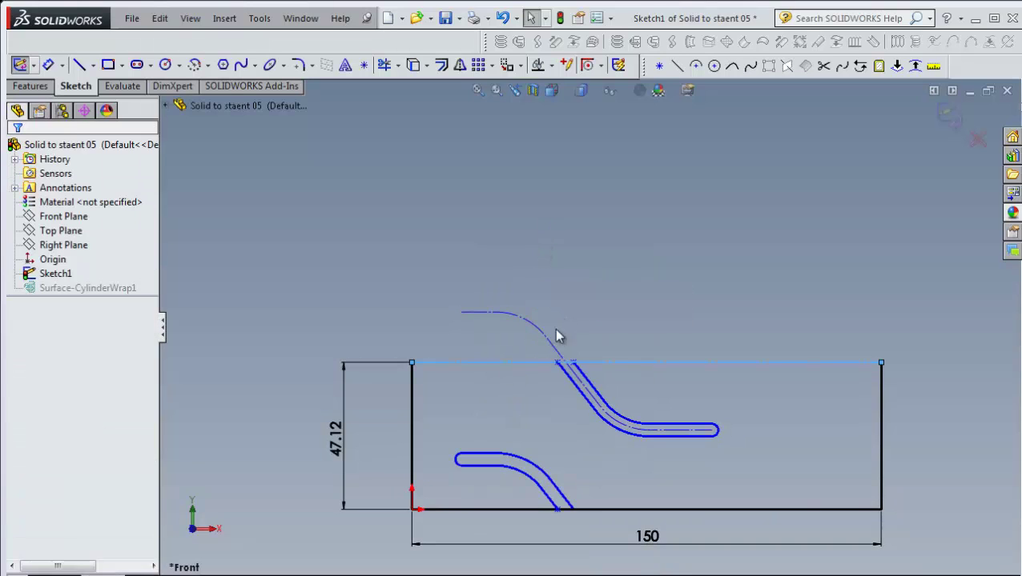
{"action": "left_click", "coordinate": [595, 510]}
{"action": "left_click", "coordinate": [566, 441]}
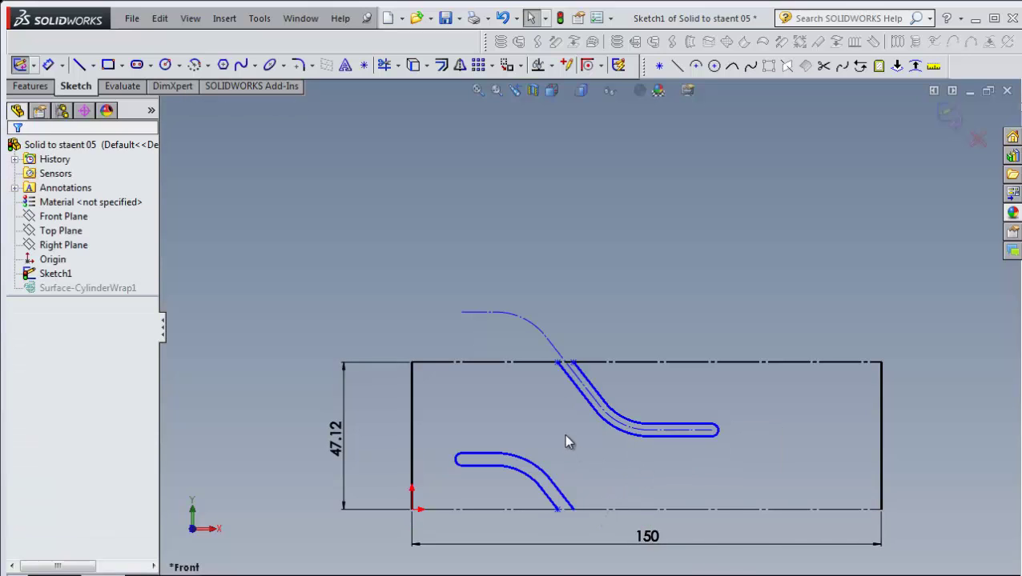
{"action": "right_click", "coordinate": [566, 442]}
{"action": "left_click", "coordinate": [597, 491]}
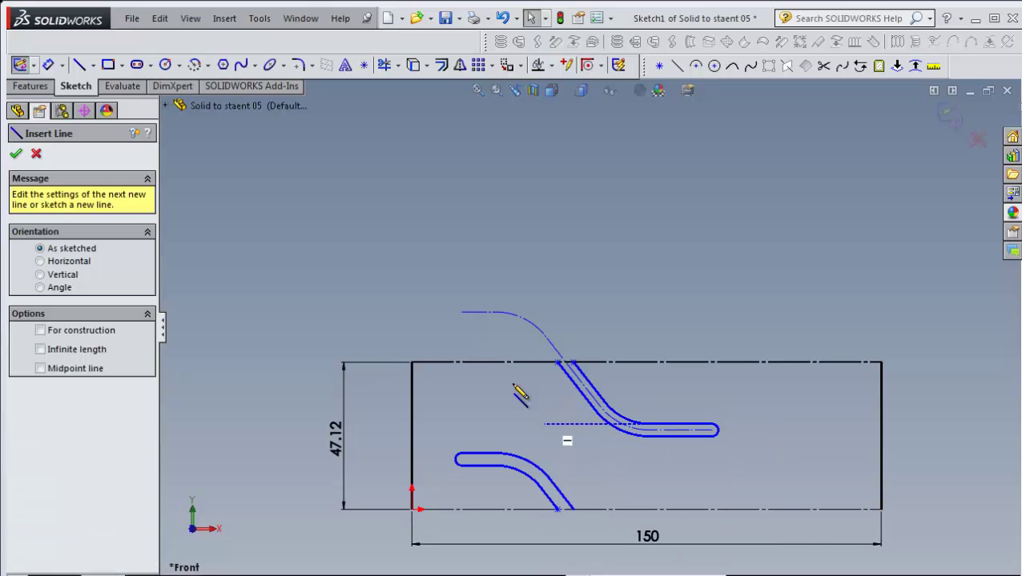
Step: Redraw the top and bottom edges as solid lines, broken at the slot crossings
{"action": "left_click", "coordinate": [412, 362]}
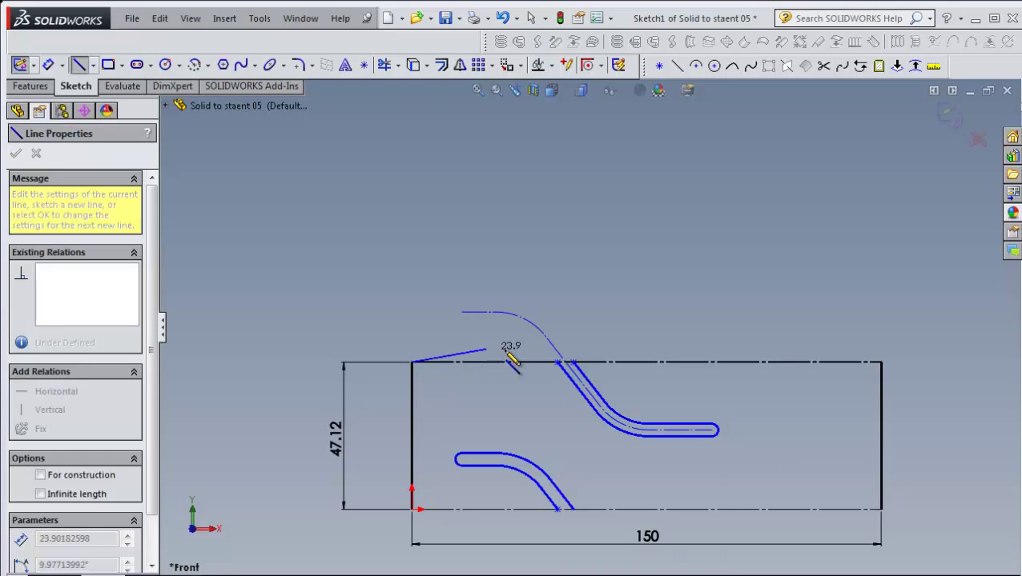
{"action": "left_click", "coordinate": [558, 363]}
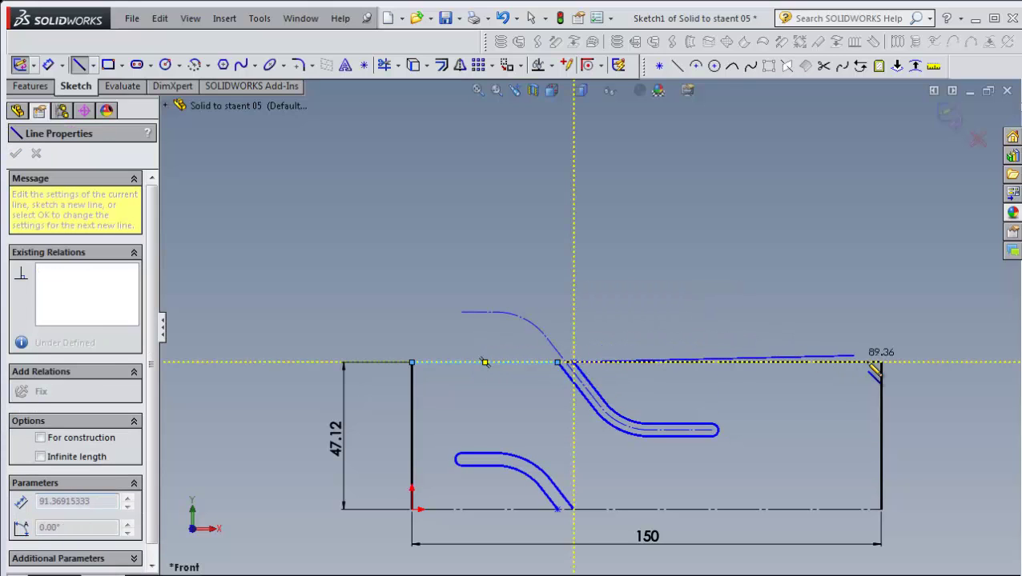
{"action": "left_click", "coordinate": [881, 362]}
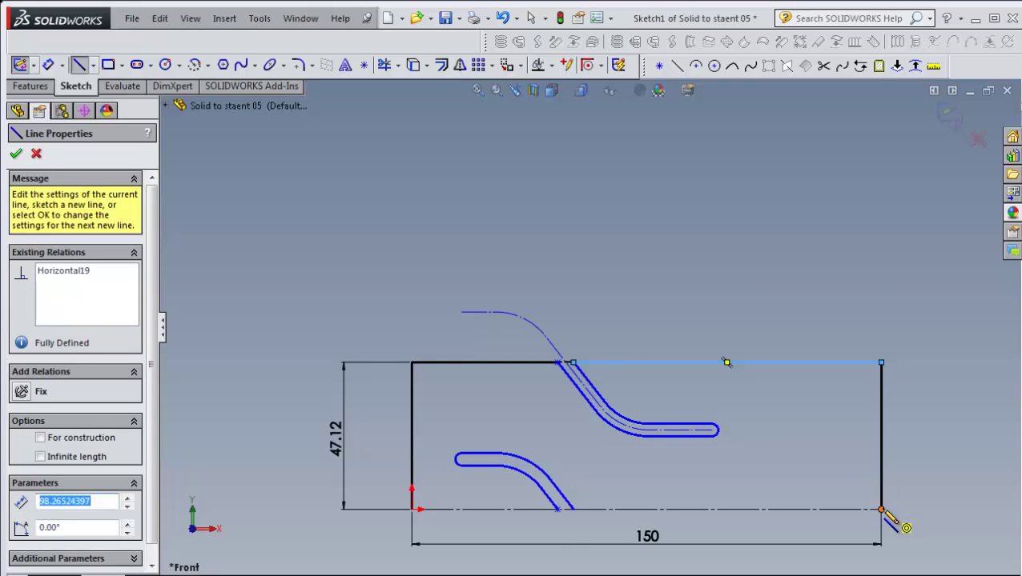
{"action": "left_click", "coordinate": [881, 510]}
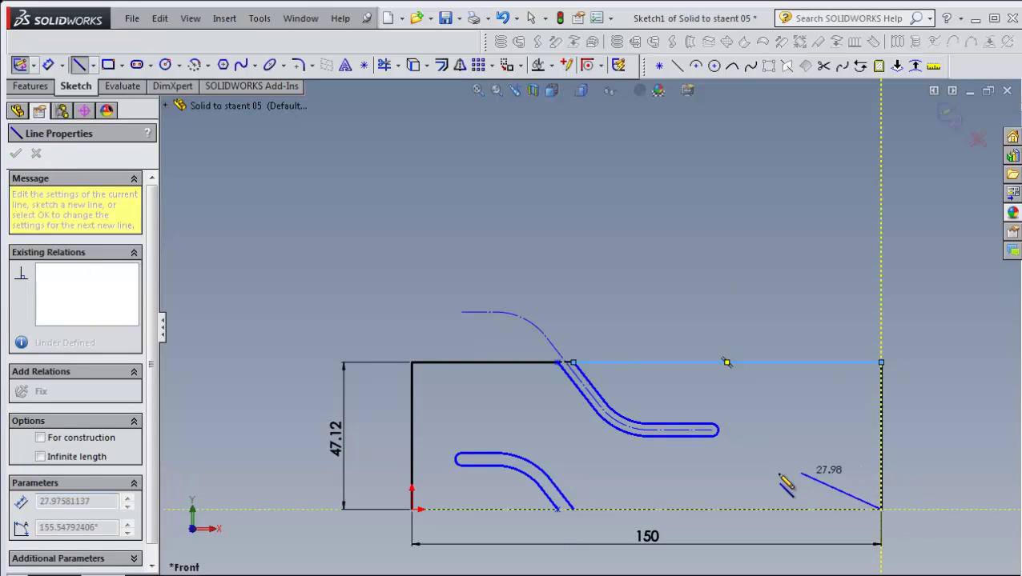
{"action": "left_click", "coordinate": [572, 510]}
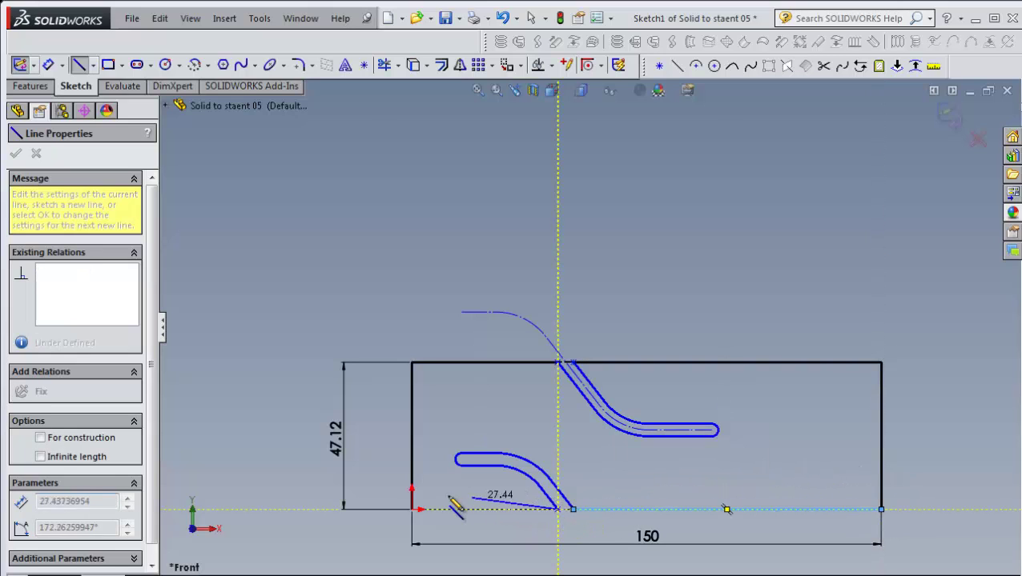
{"action": "left_click", "coordinate": [411, 510]}
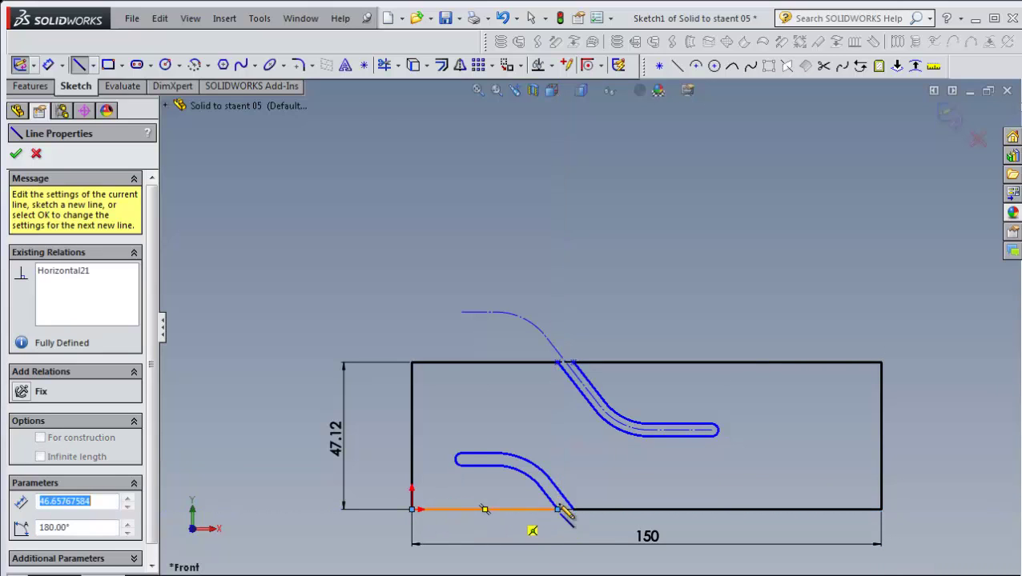
{"action": "right_click", "coordinate": [771, 293]}
{"action": "left_click", "coordinate": [805, 298]}
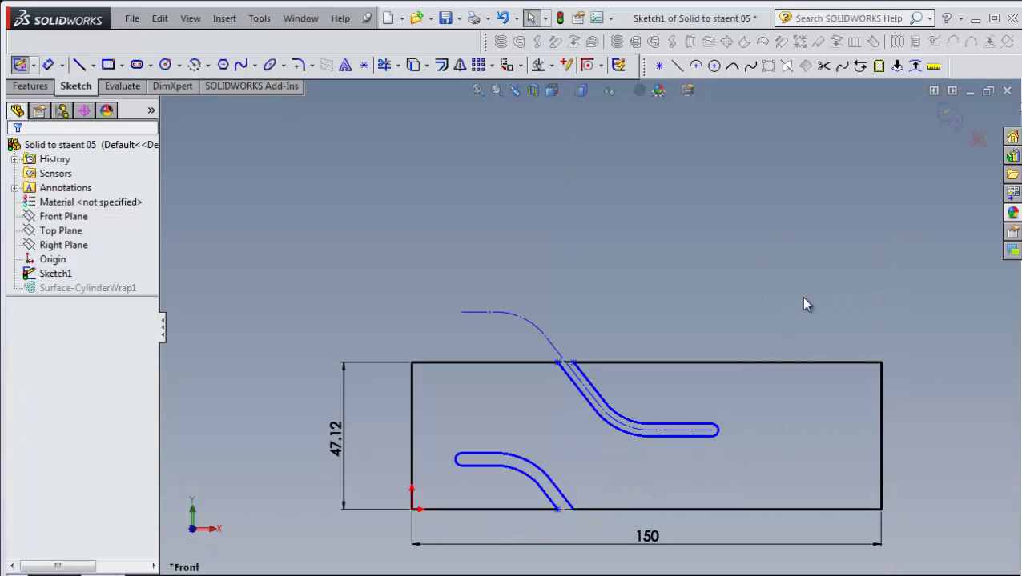
Step: Select the outline chain, exit Sketch1, and inspect the S-curve band wrapped on the cylinder
{"action": "right_click", "coordinate": [776, 366]}
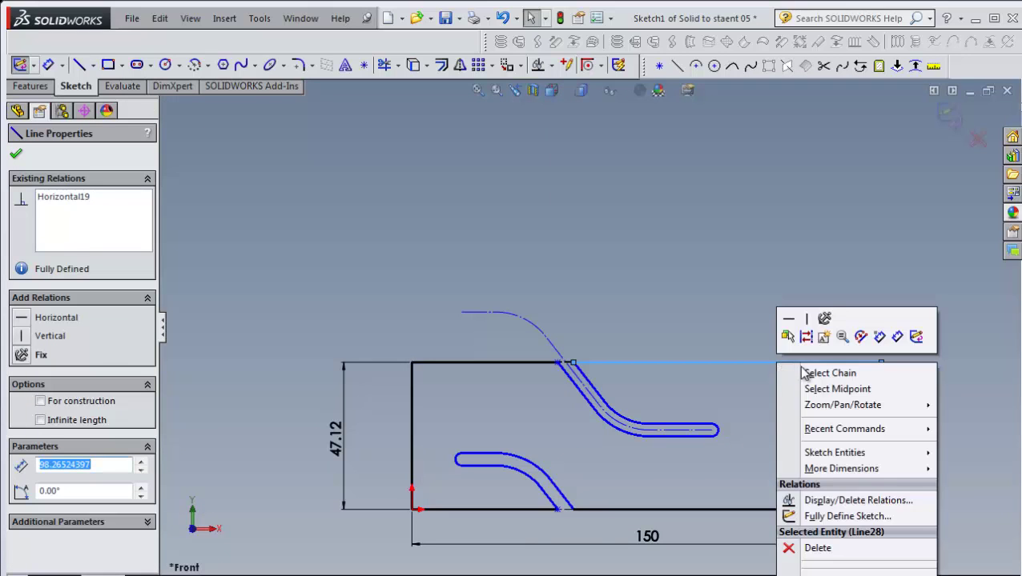
{"action": "left_click", "coordinate": [811, 374]}
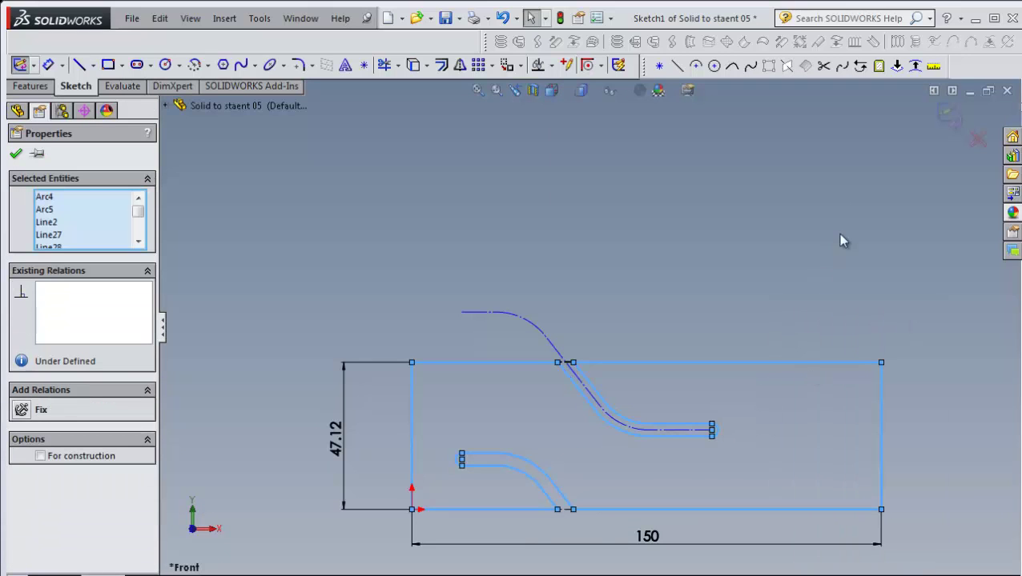
{"action": "left_click", "coordinate": [946, 117]}
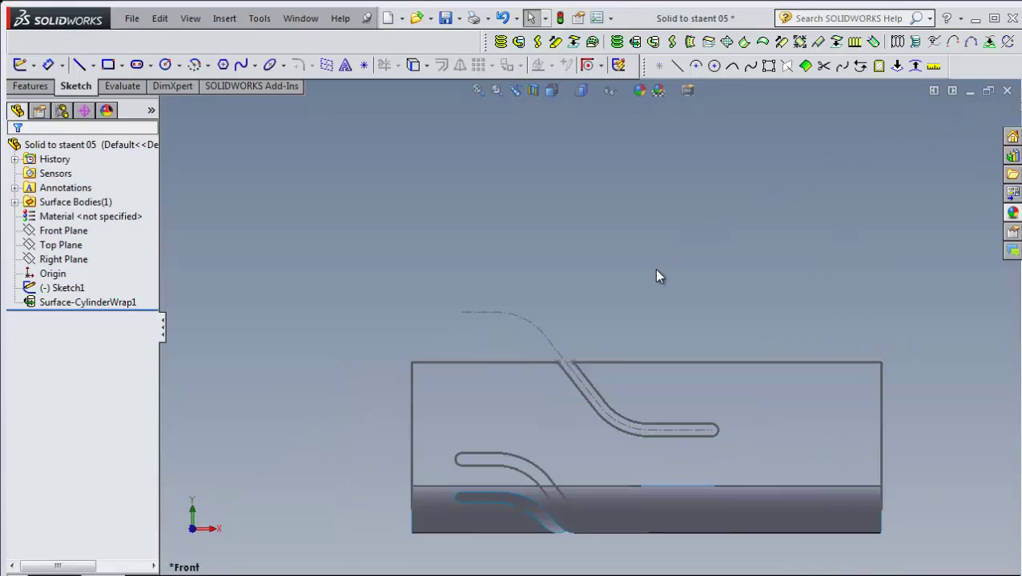
{"action": "mouse_move", "coordinate": [655, 276]}
{"action": "middle_mouse_down"}
{"action": "mouse_move", "coordinate": [690, 257]}
{"action": "mouse_move", "coordinate": [737, 261]}
{"action": "middle_mouse_up"}
{"action": "scroll", "coordinate": [713, 346], "scroll_direction": "up", "scroll_amount": 3}
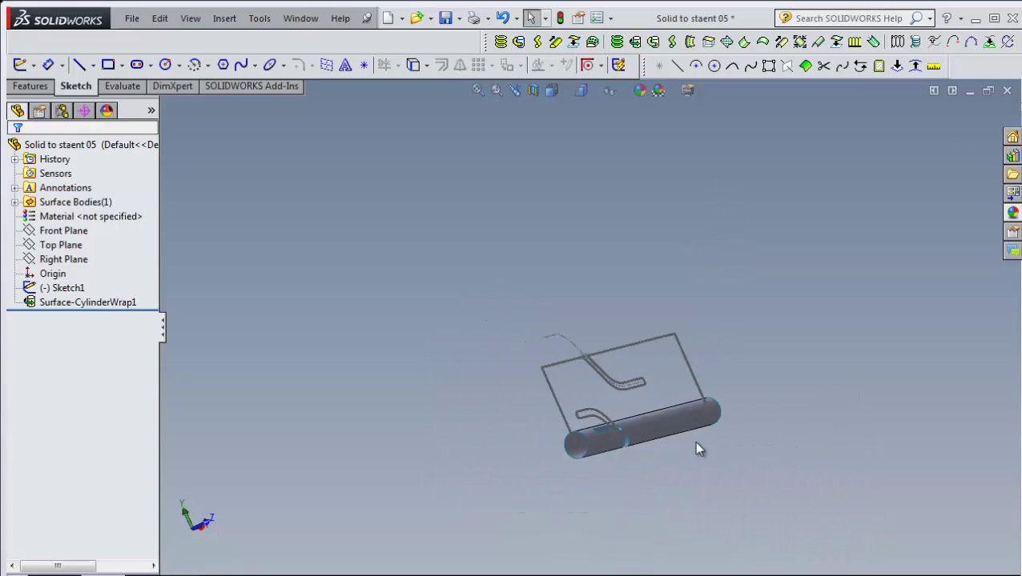
{"action": "scroll", "coordinate": [696, 443], "scroll_direction": "down", "scroll_amount": 2}
{"action": "mouse_move", "coordinate": [643, 399]}
{"action": "middle_mouse_down"}
{"action": "mouse_move", "coordinate": [561, 412]}
{"action": "mouse_move", "coordinate": [497, 449]}
{"action": "middle_mouse_up"}
{"action": "scroll", "coordinate": [476, 465], "scroll_direction": "down", "scroll_amount": 5}
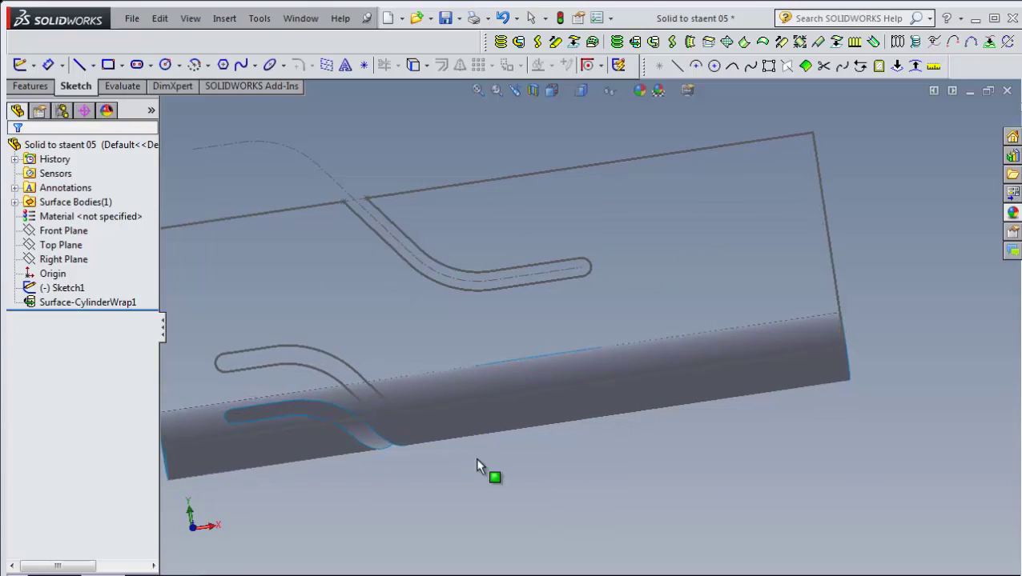